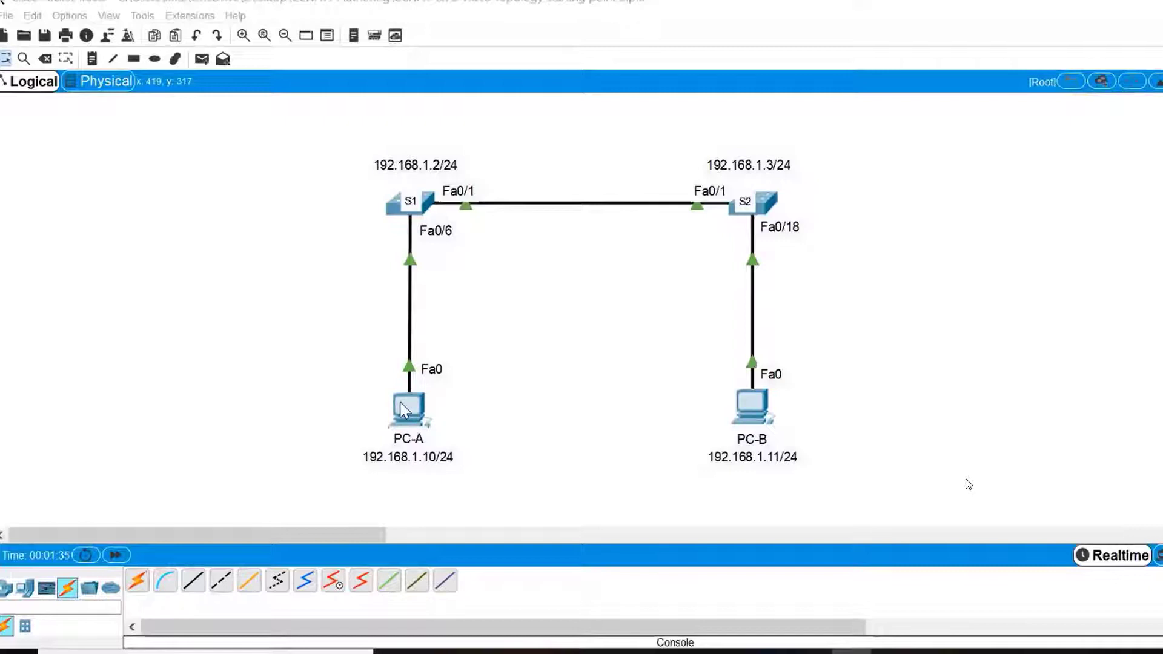
- Run a console cable from PC-A's RS232 port to switch S1's Console port
{"action": "left_click", "coordinate": [165, 583]}
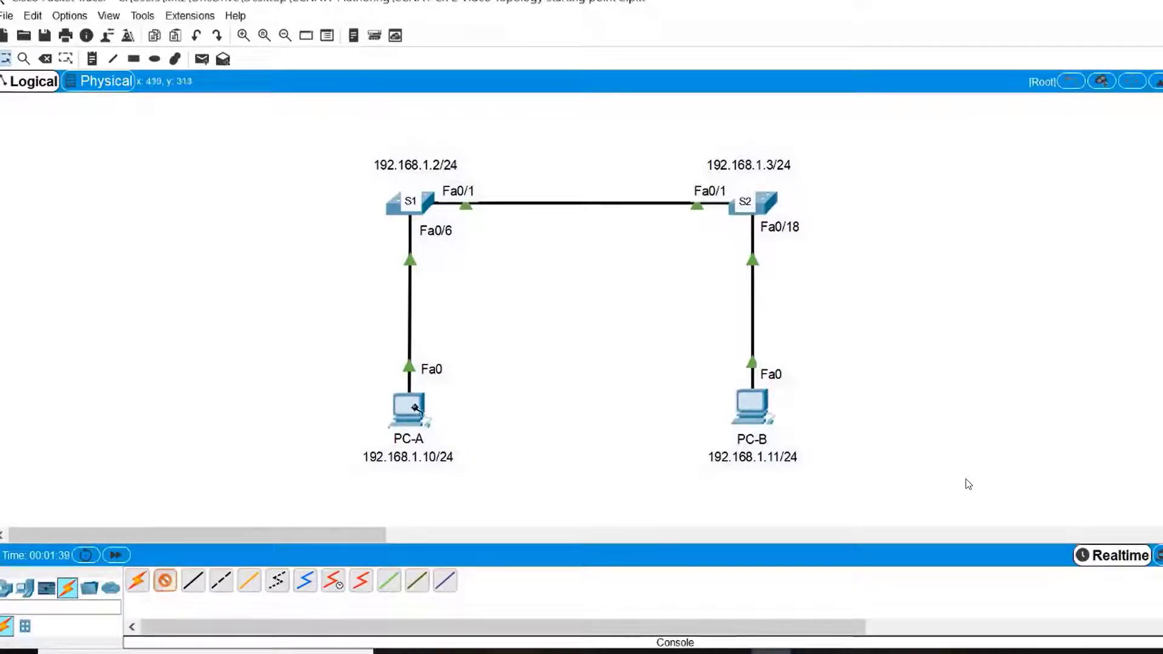
{"action": "left_click", "coordinate": [401, 423]}
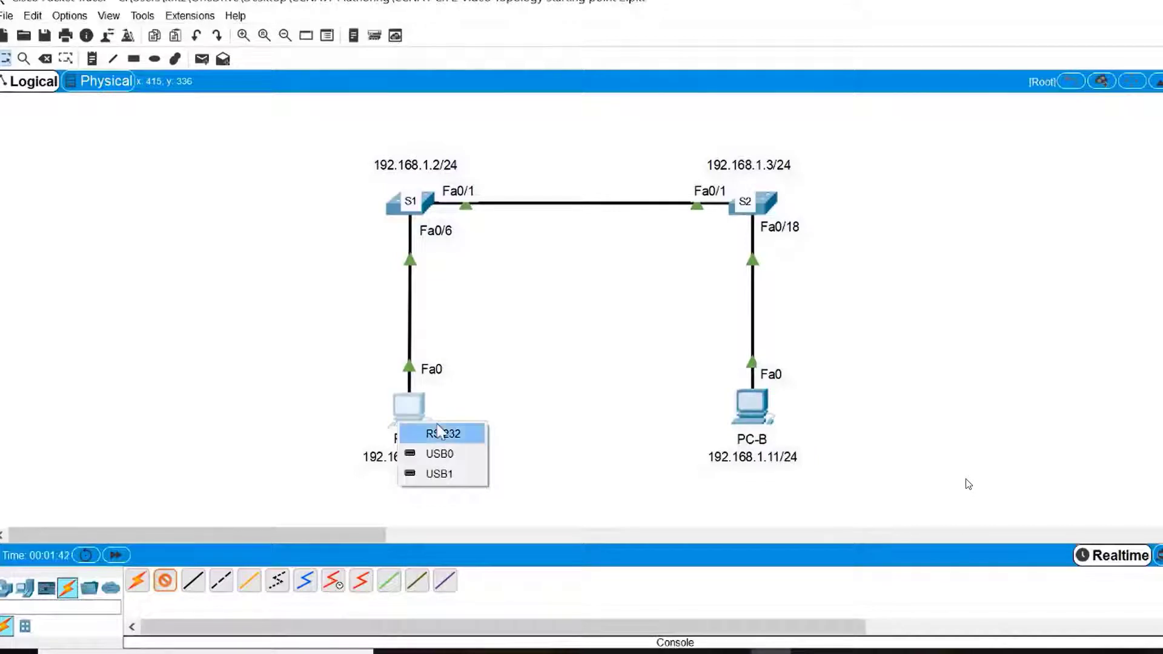
{"action": "left_click", "coordinate": [438, 431]}
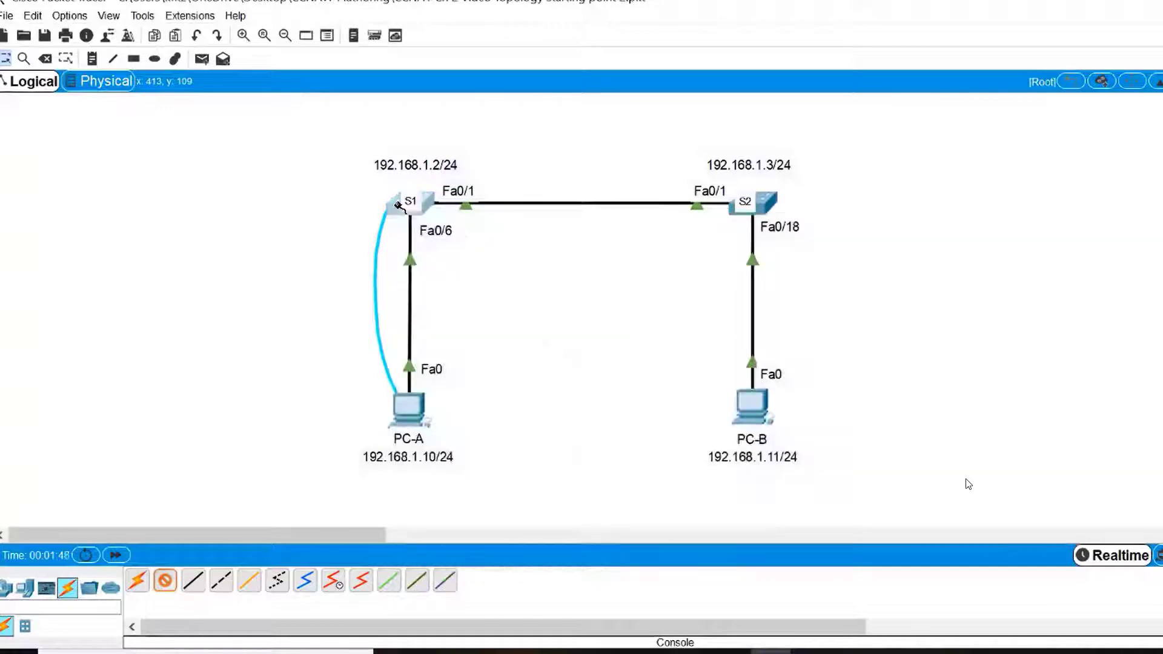
{"action": "left_click", "coordinate": [398, 205]}
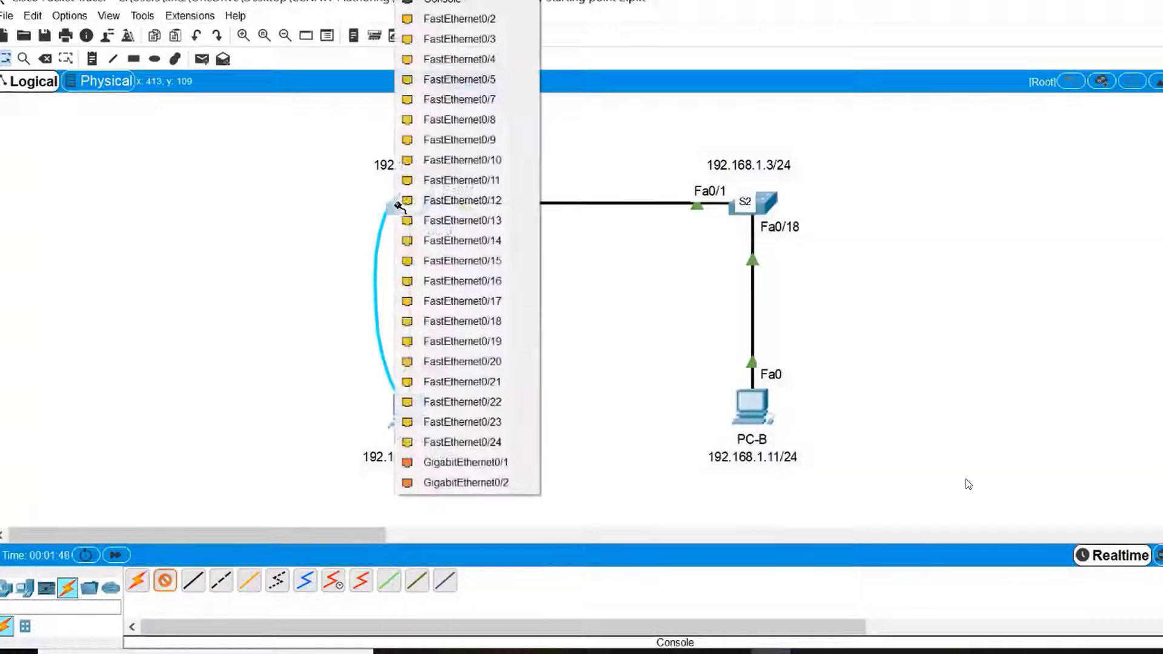
{"action": "left_click", "coordinate": [443, 3]}
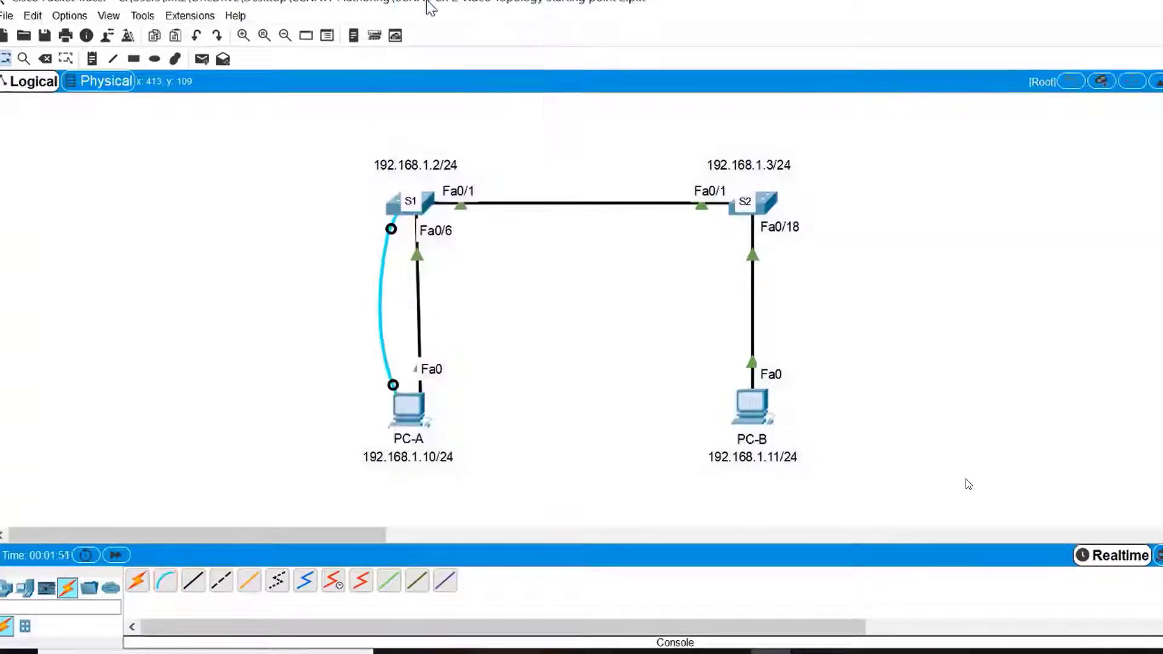
- Open PC-A's Terminal with the default 9600 baud settings and widen its window
{"action": "left_click", "coordinate": [408, 399]}
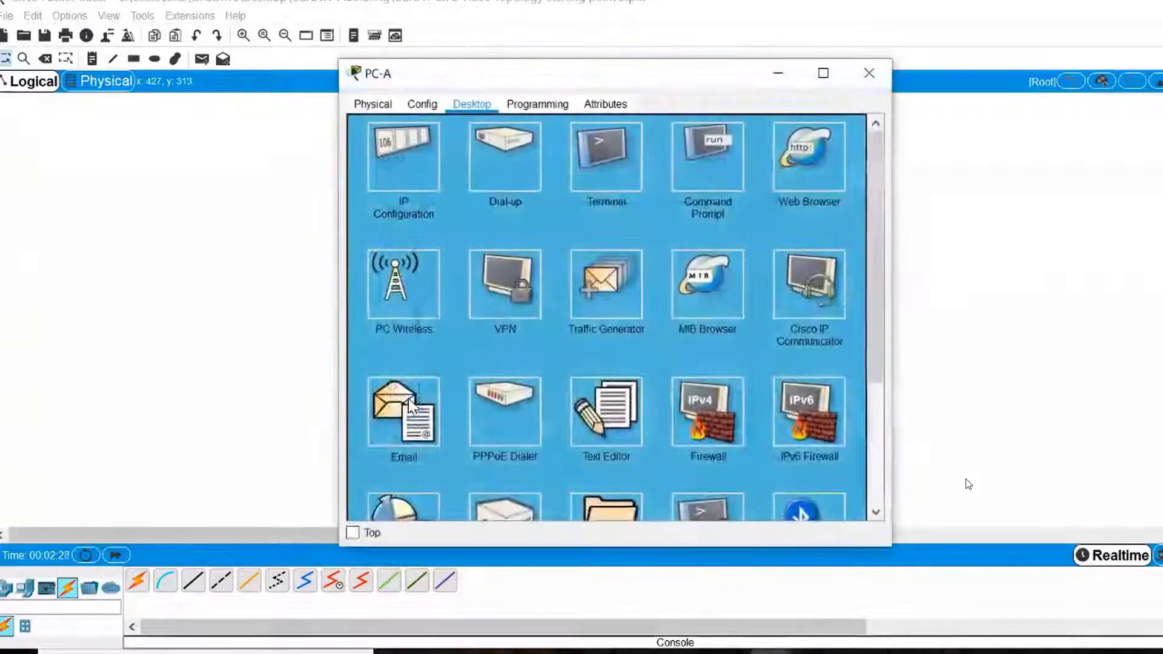
{"action": "left_click", "coordinate": [609, 171]}
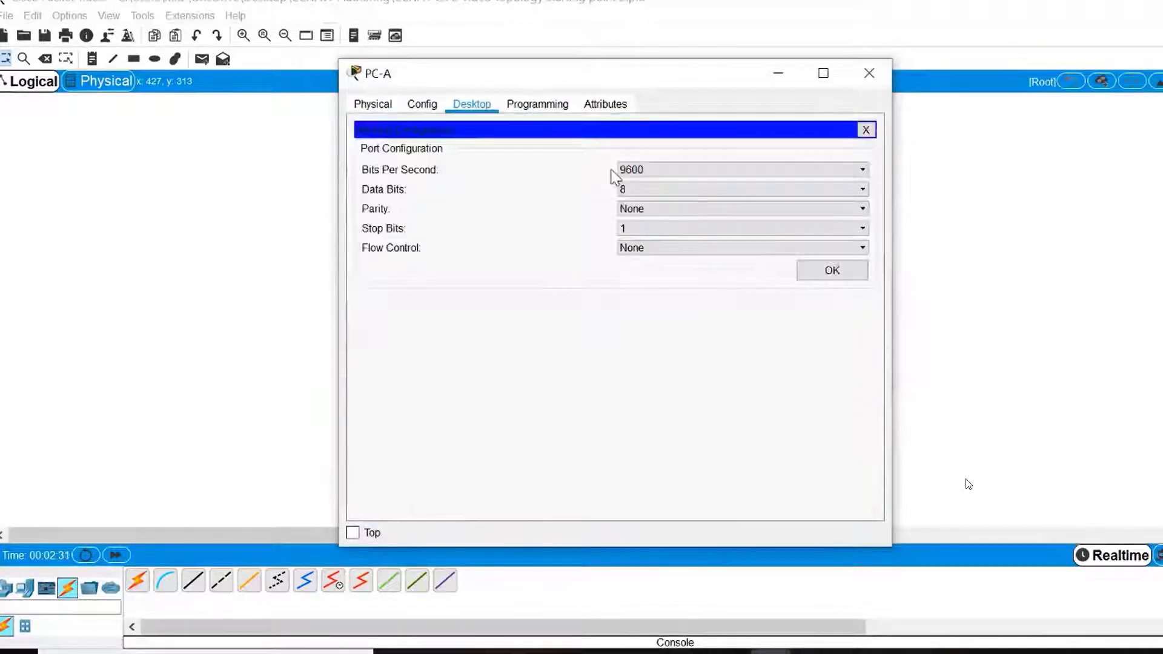
{"action": "left_click", "coordinate": [832, 272]}
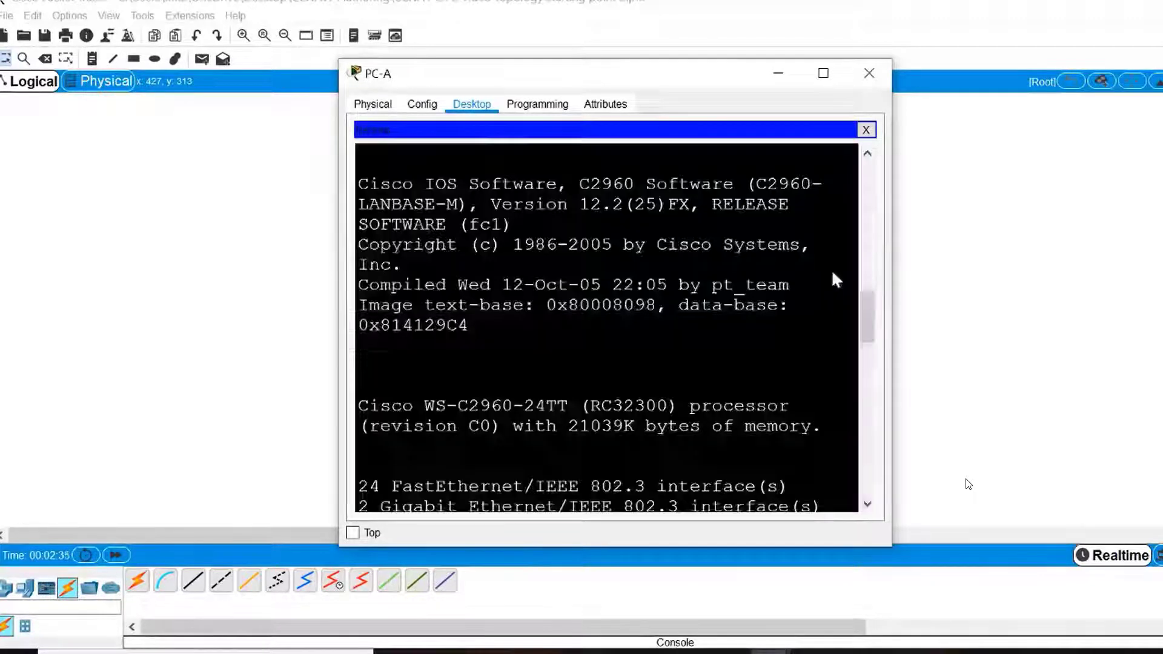
{"action": "left_click_drag", "start_coordinate": [896, 249], "coordinate": [1162, 249]}
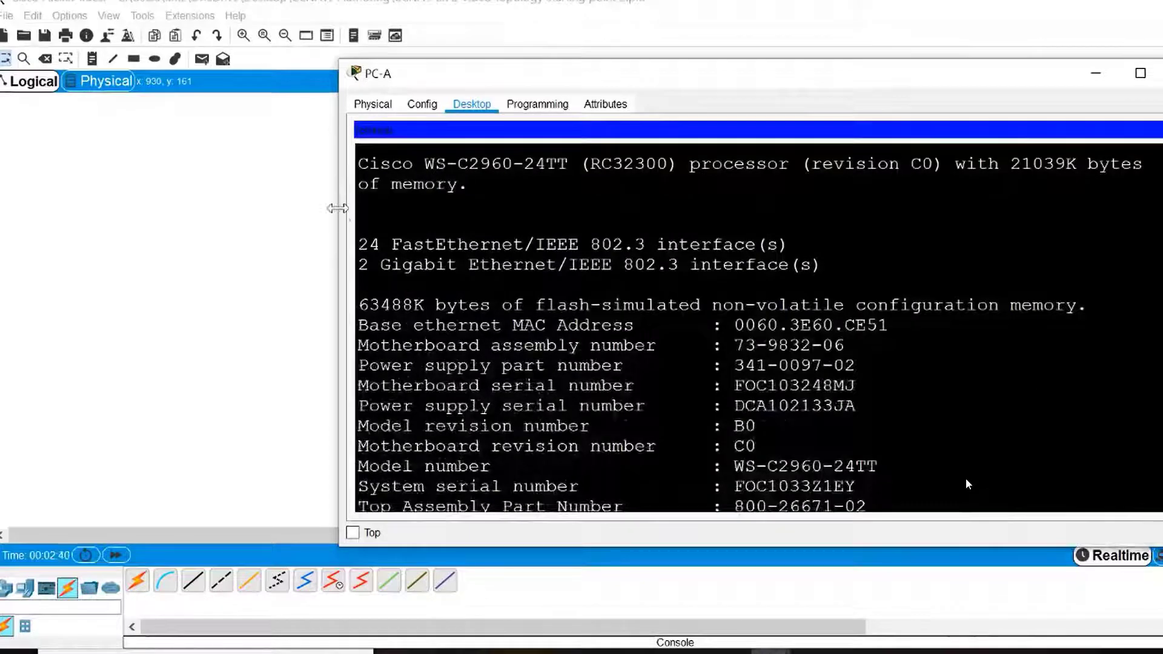
{"action": "left_click_drag", "start_coordinate": [338, 209], "coordinate": [180, 209]}
- Enter privileged mode on S1 with enable and run show ip interface brief
{"action": "key", "text": "Return"}
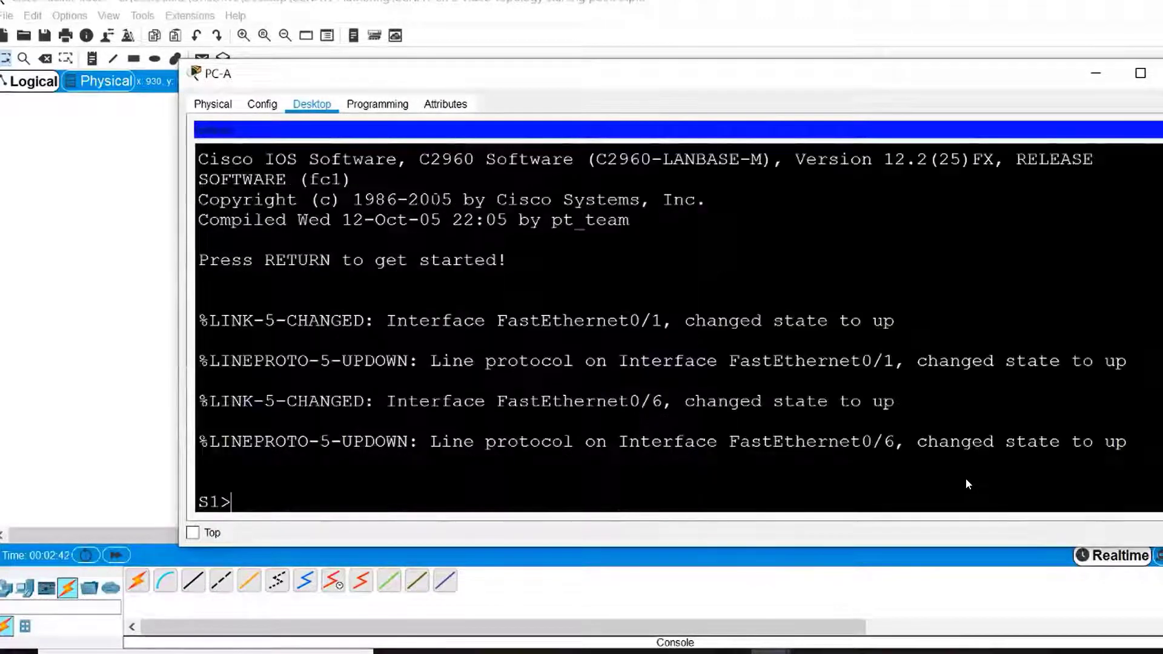
{"action": "type", "text": "enable"}
{"action": "key", "text": "Return"}
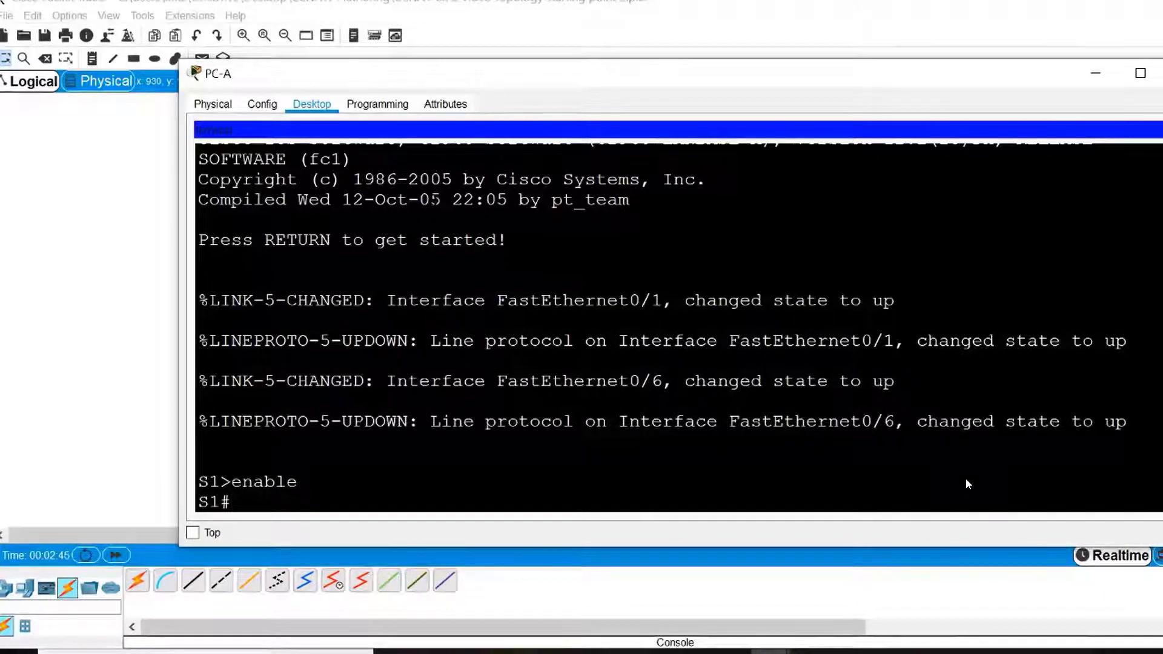
{"action": "type", "text": "show i"}
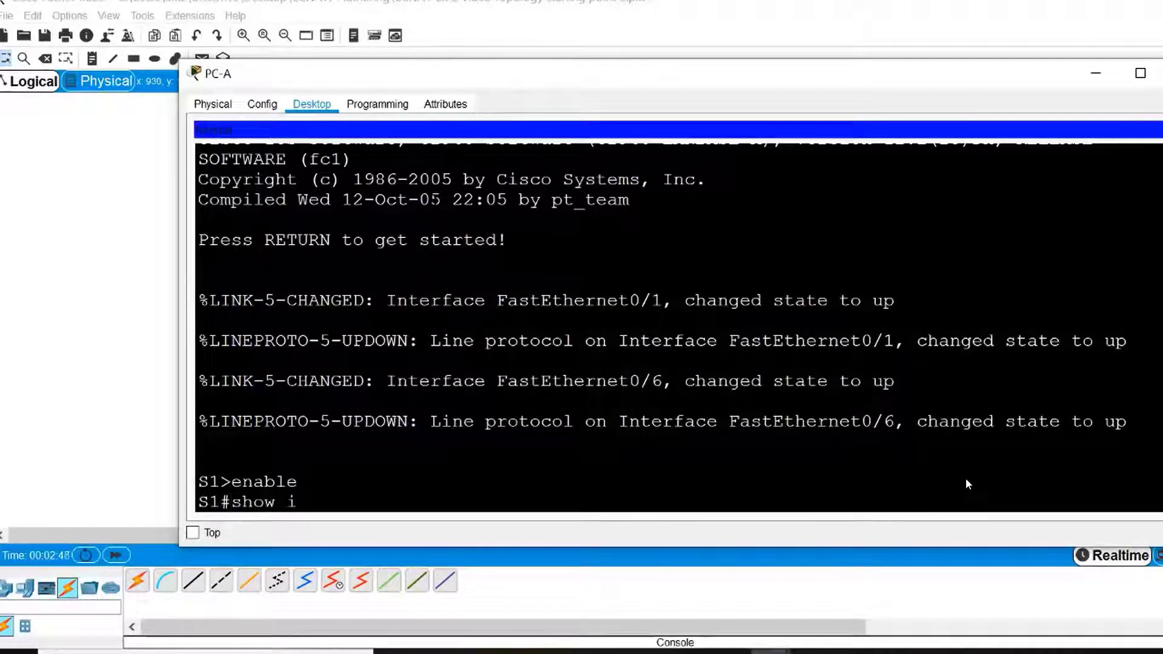
{"action": "type", "text": "p interf"}
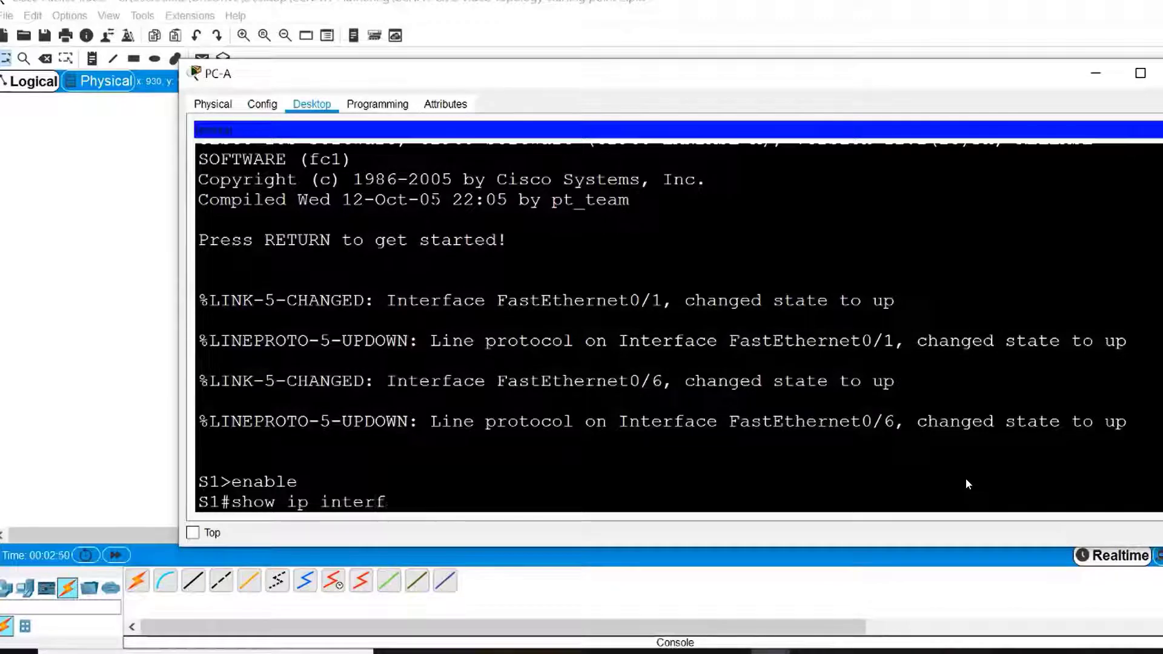
{"action": "type", "text": "ace brief"}
{"action": "key", "text": "Return"}
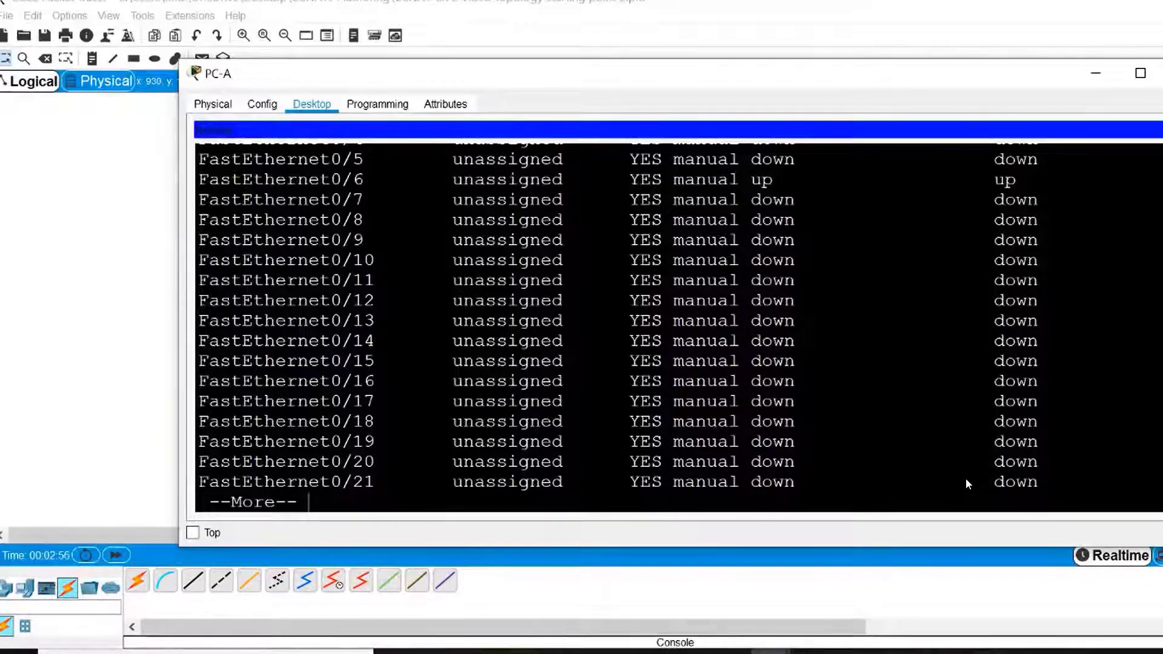
{"action": "key", "text": "space"}
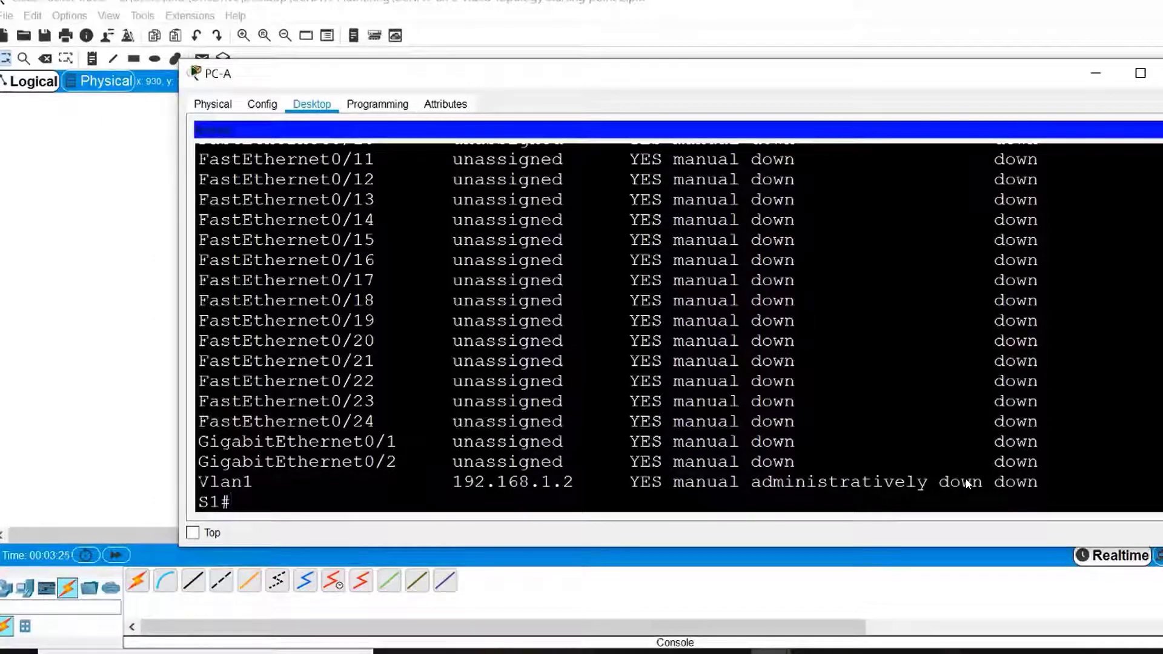
- Highlight Vlan1's address 192.168.1.2 and its administratively down/down status
{"action": "left_click_drag", "start_coordinate": [198, 482], "coordinate": [253, 482]}
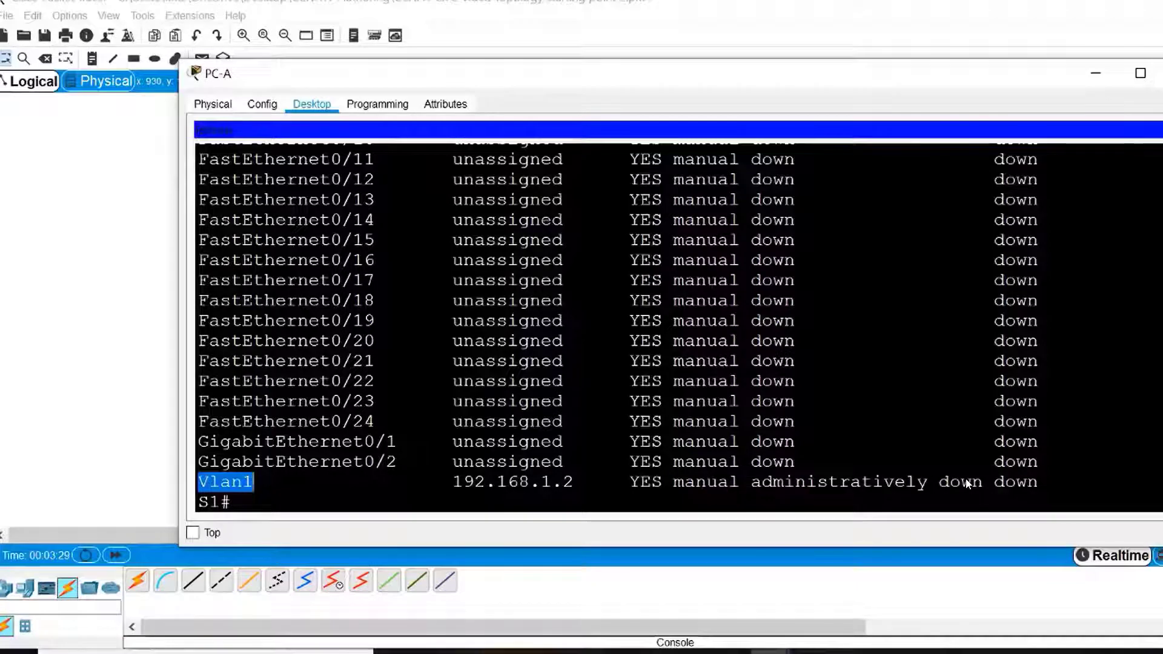
{"action": "left_click_drag", "start_coordinate": [453, 481], "coordinate": [574, 482]}
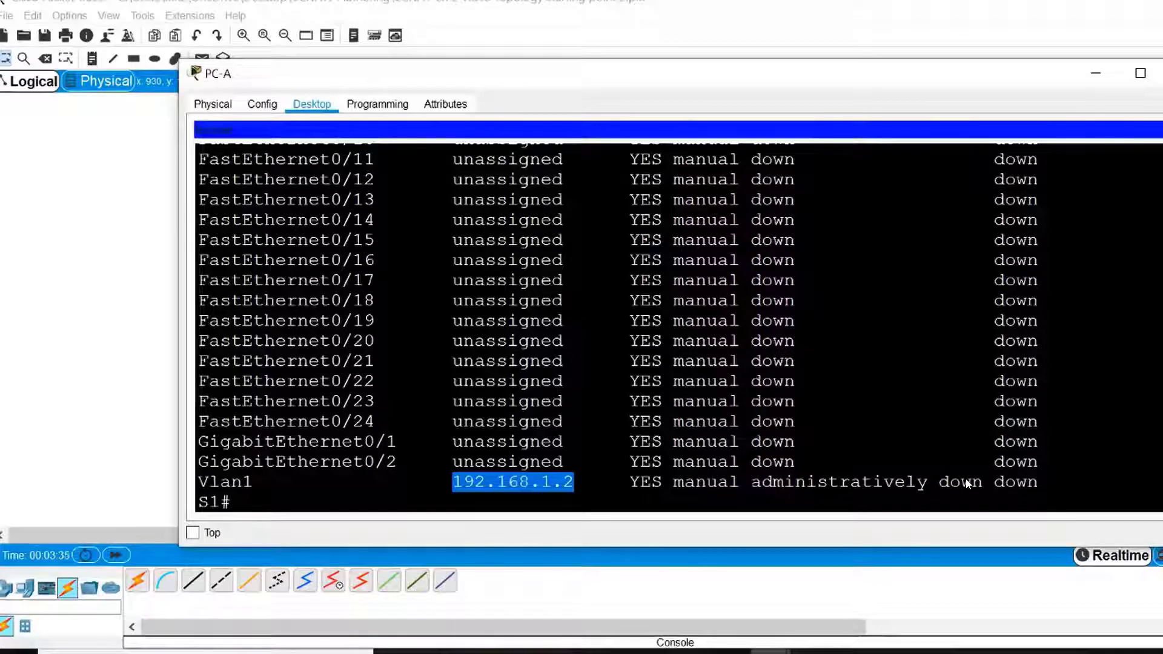
{"action": "left_click_drag", "start_coordinate": [751, 483], "coordinate": [968, 483]}
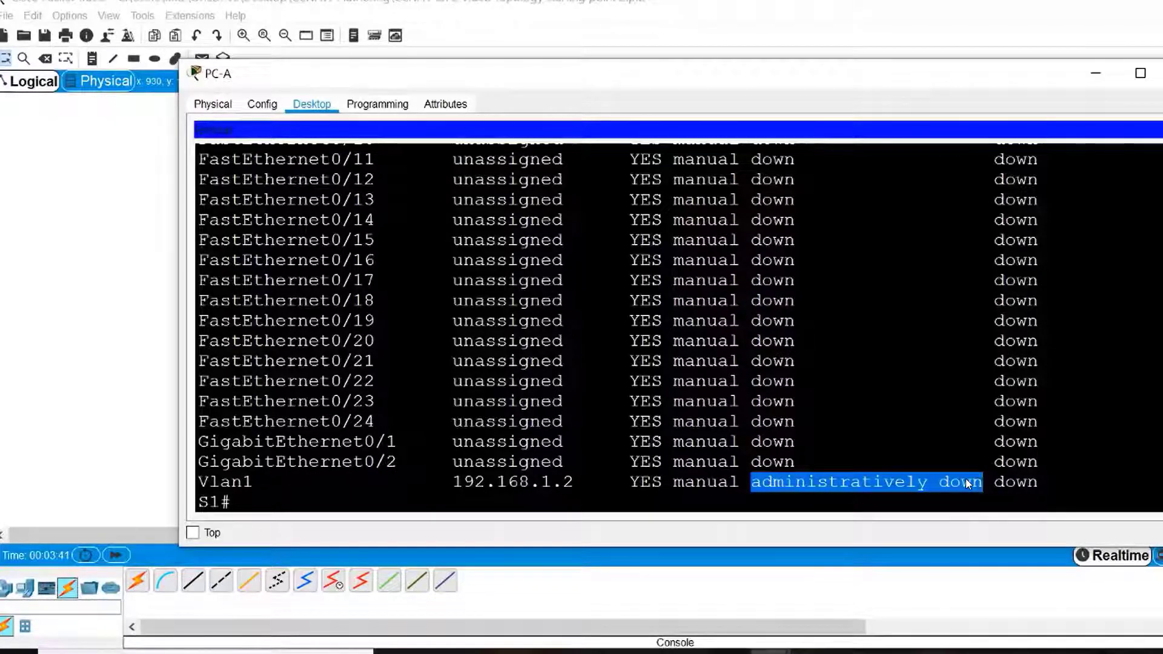
{"action": "left_click_drag", "start_coordinate": [994, 483], "coordinate": [1039, 483]}
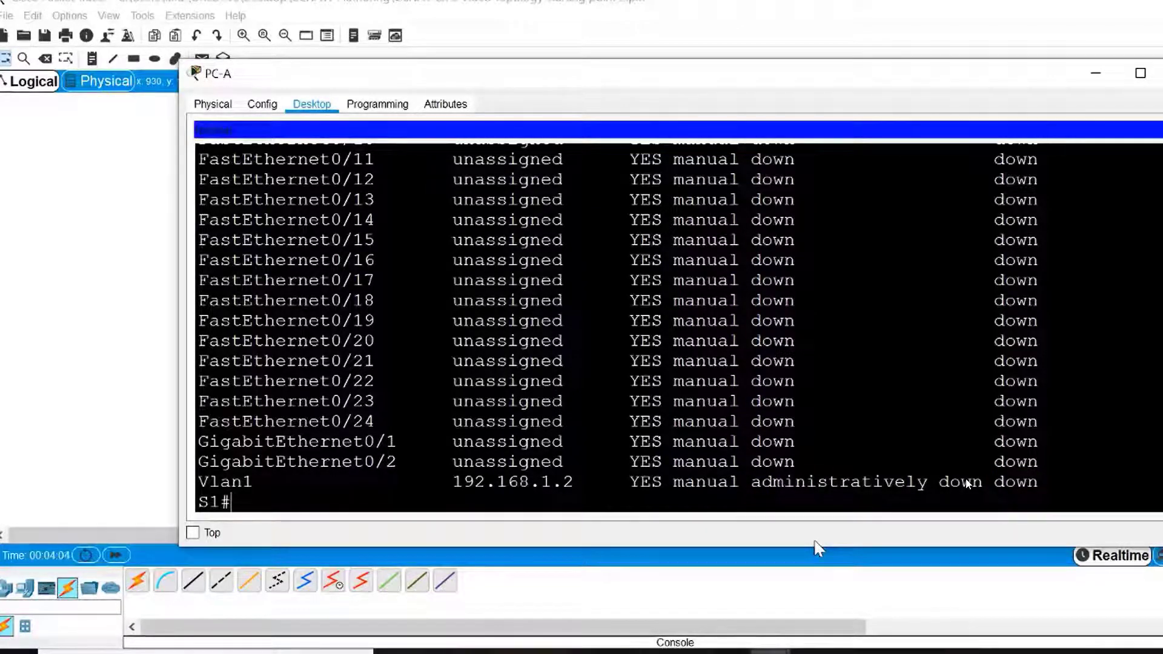
- Enable S1's interface vlan 1 with no shutdown, then Ctrl+Z back to the privileged prompt
{"action": "type", "text": "onfig term"}
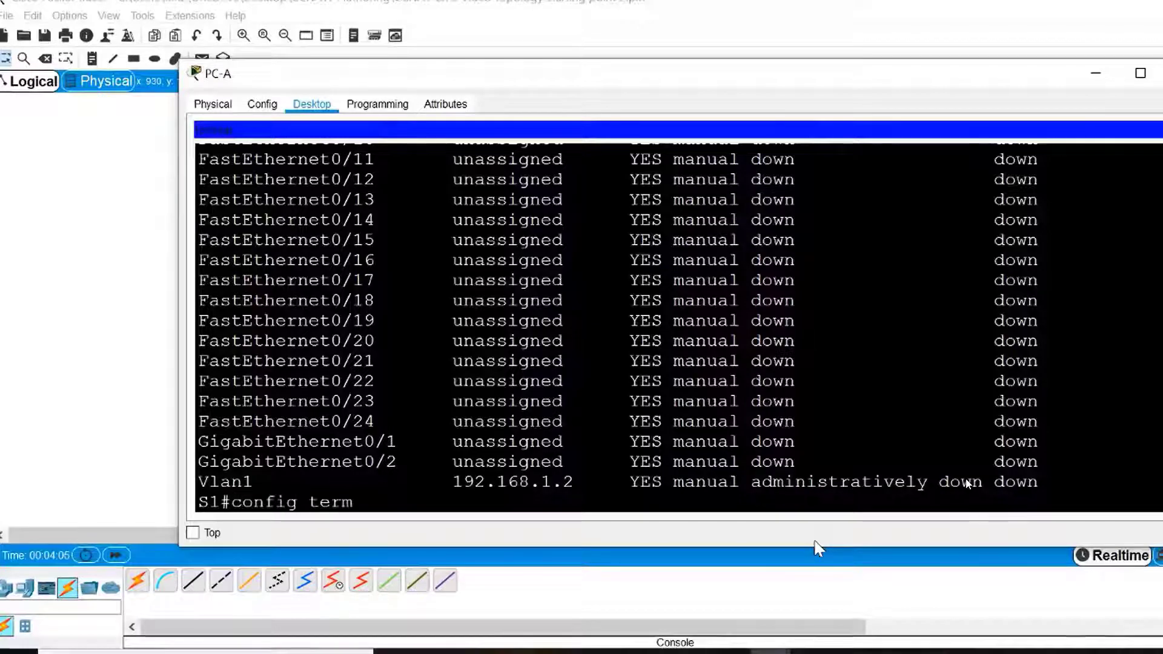
{"action": "type", "text": "inal"}
{"action": "key", "text": "Return"}
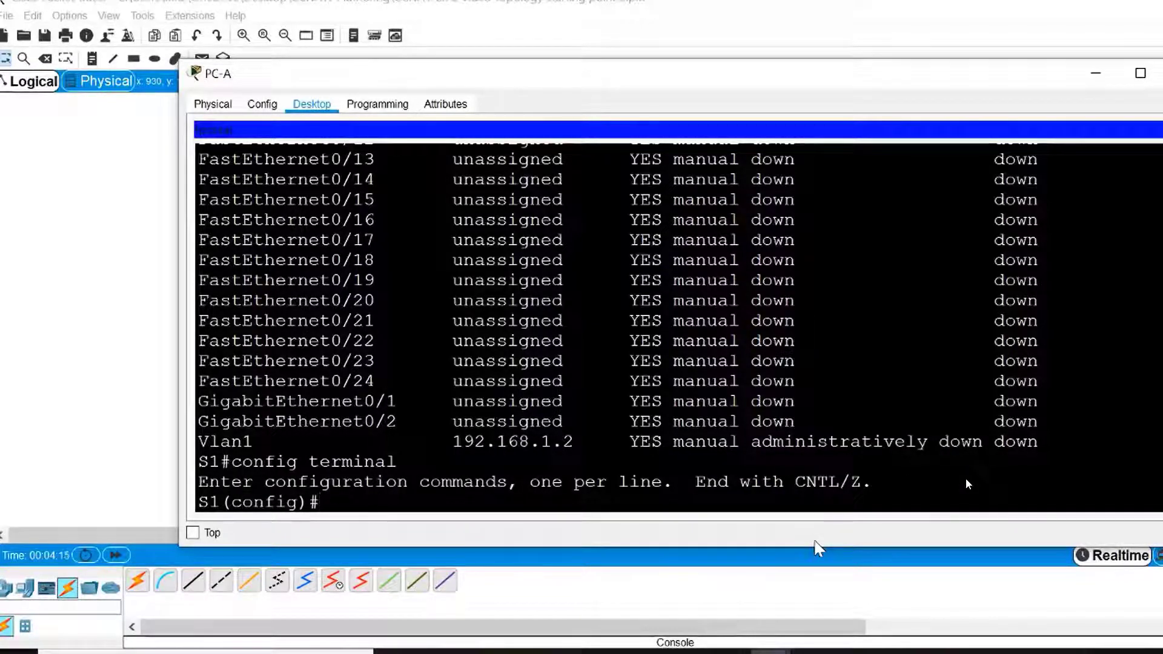
{"action": "type", "text": "interface"}
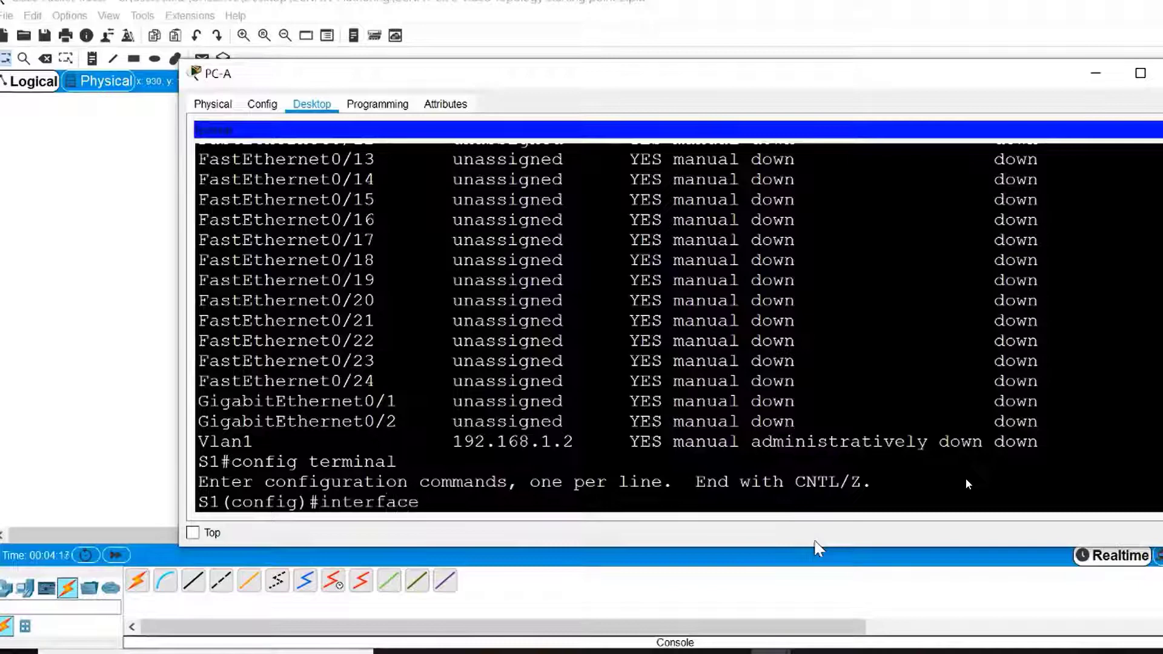
{"action": "type", "text": " vlan 1"}
{"action": "key", "text": "Return"}
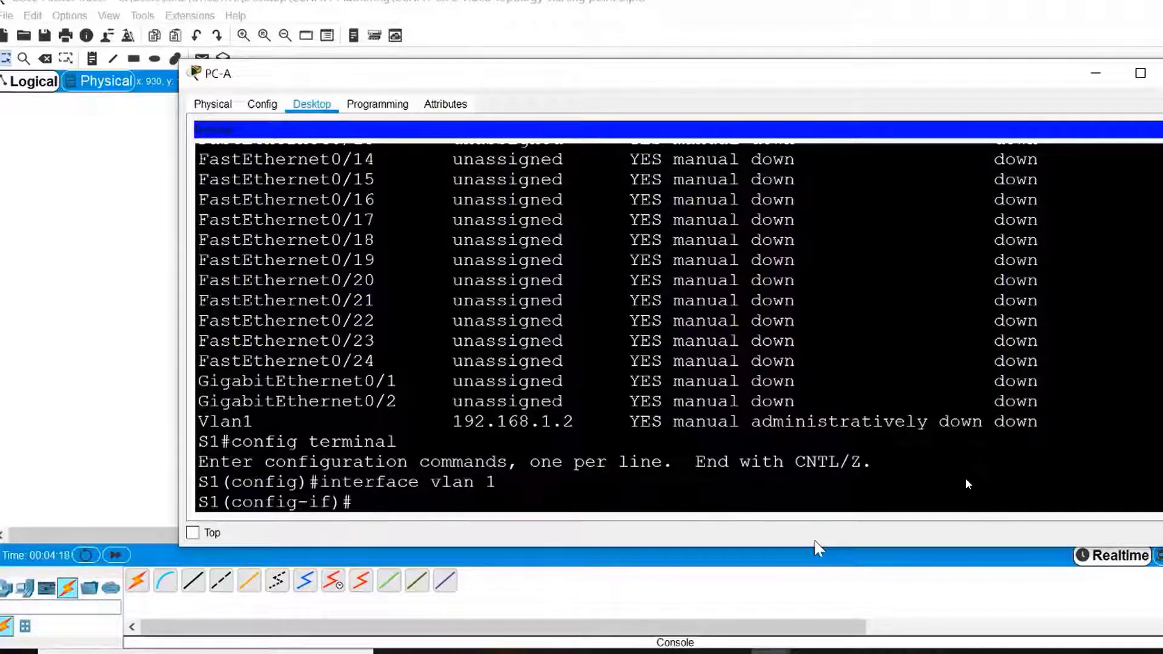
{"action": "type", "text": "no"}
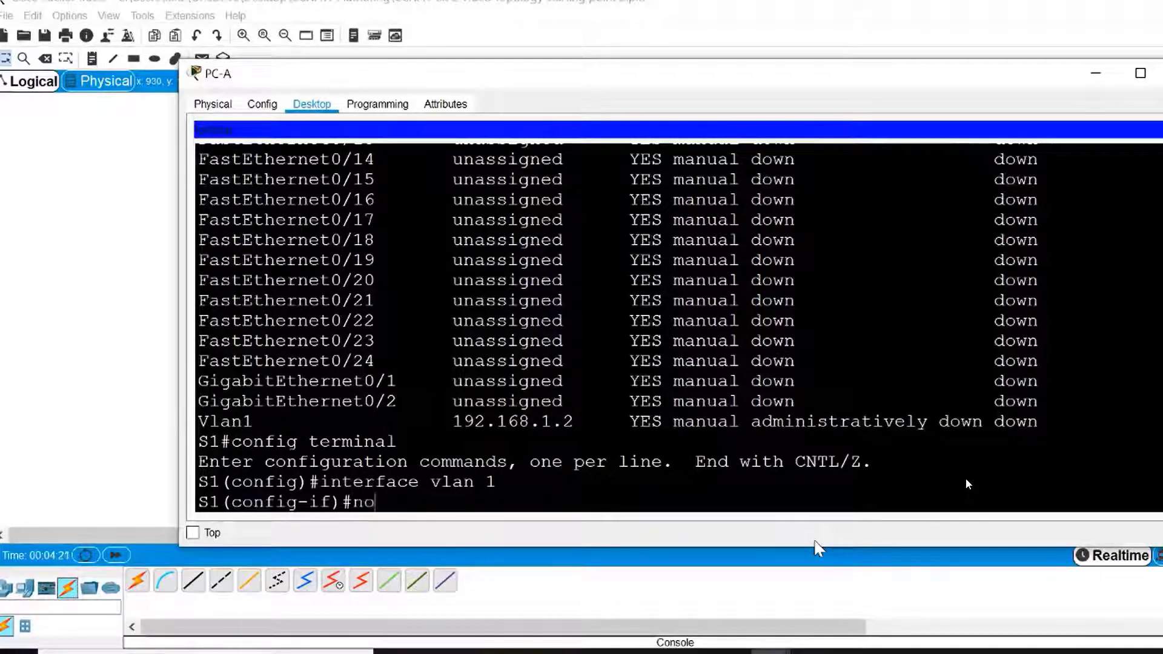
{"action": "type", "text": " shutd"}
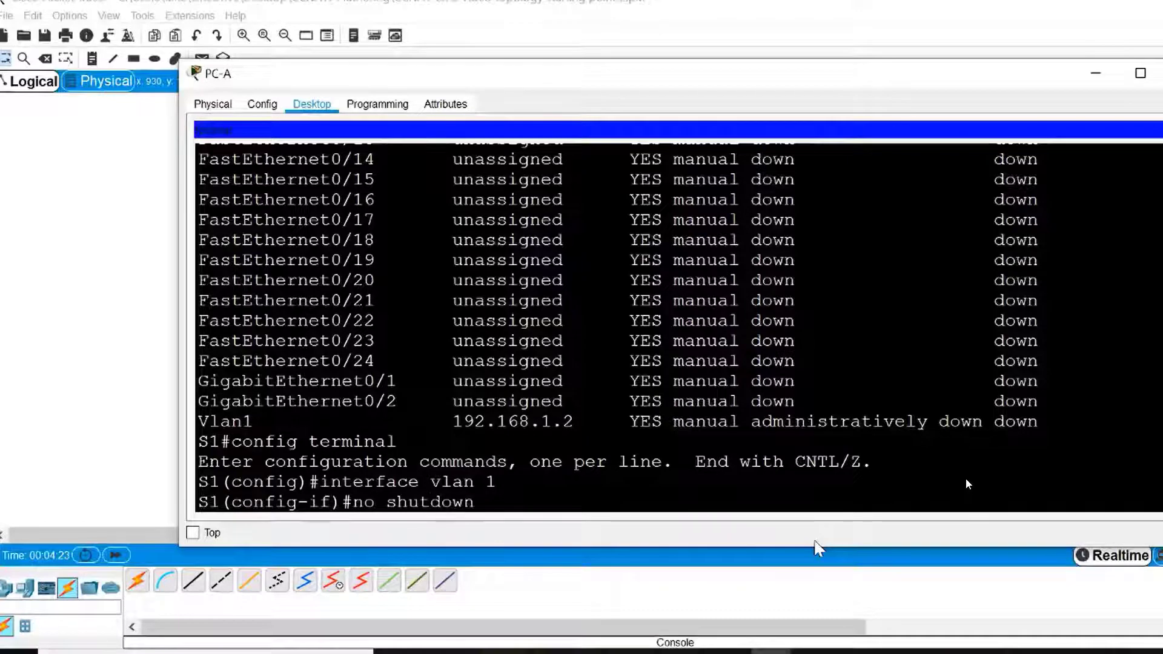
{"action": "type", "text": "own"}
{"action": "key", "text": "Return"}
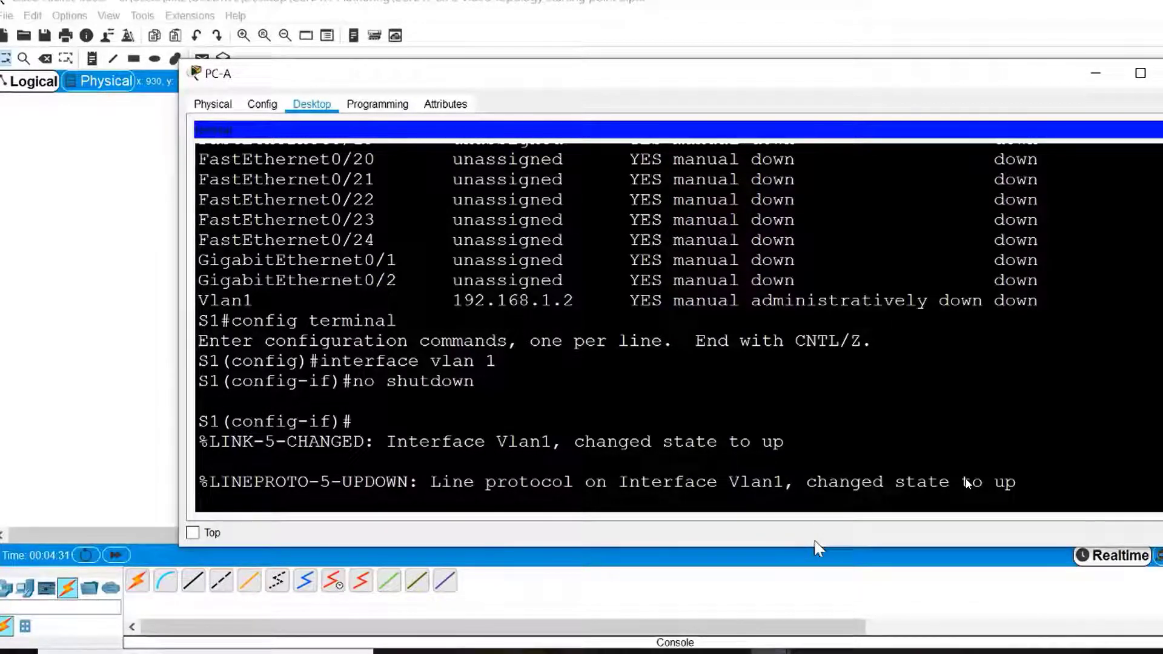
{"action": "key", "text": "Return"}
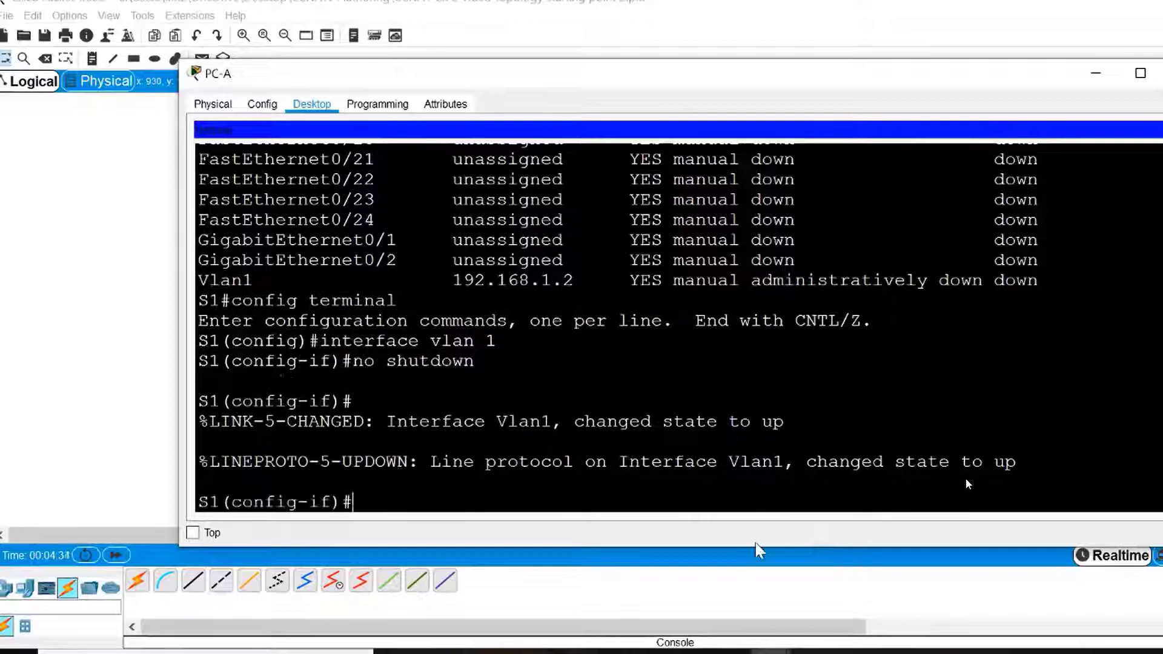
{"action": "key", "text": "ctrl+z"}
{"action": "key", "text": "Return"}
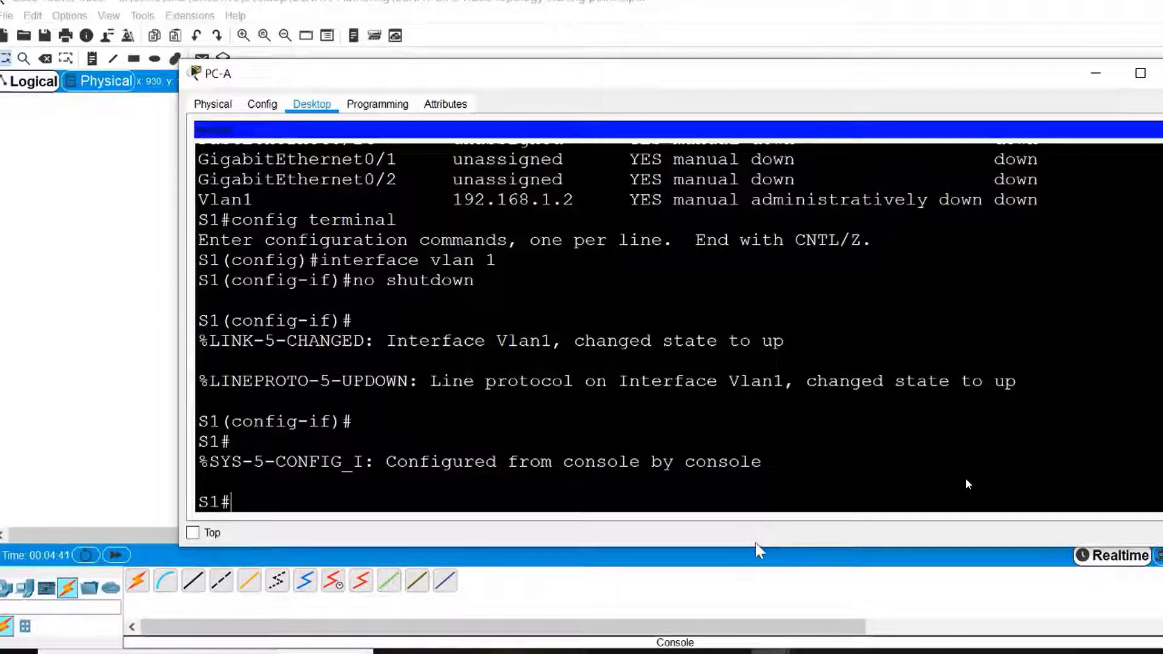
- Rerun show ip interface brief on S1 and highlight Vlan1's up/up status
{"action": "key", "text": "Up"}
{"action": "key", "text": "Up"}
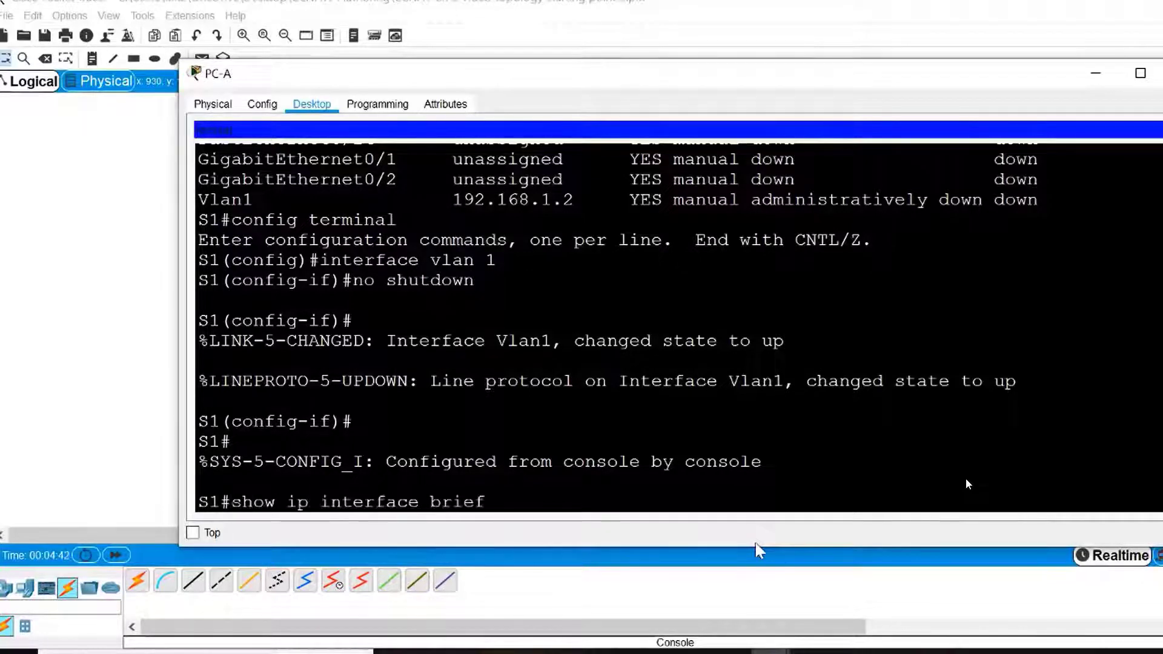
{"action": "key", "text": "Return"}
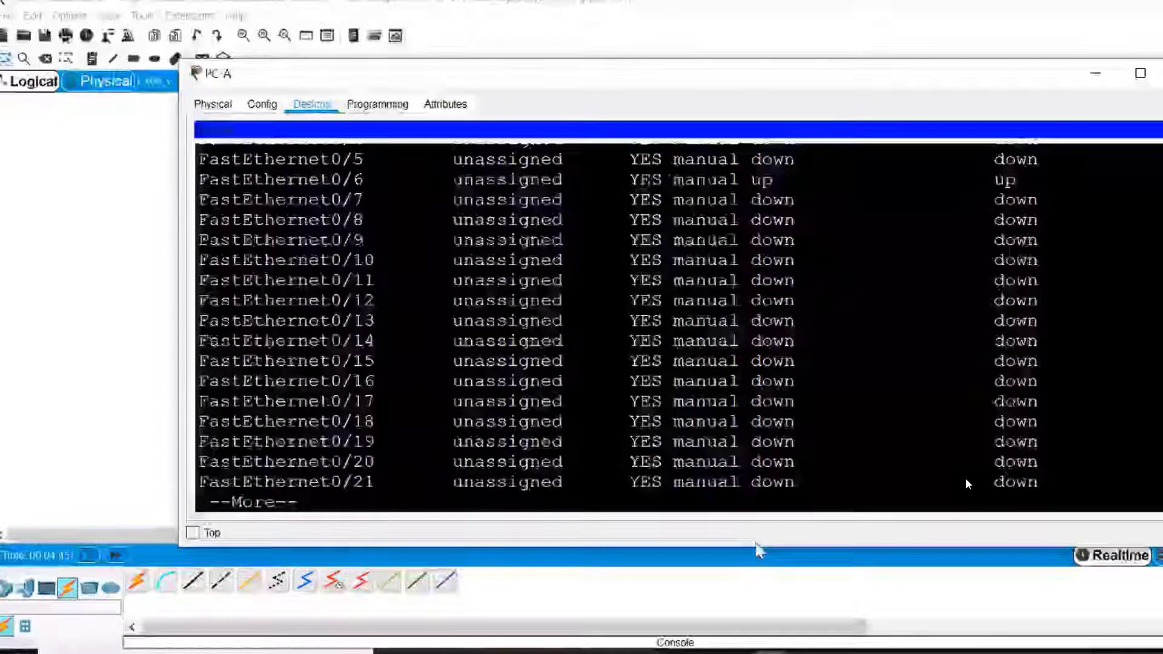
{"action": "key", "text": "space"}
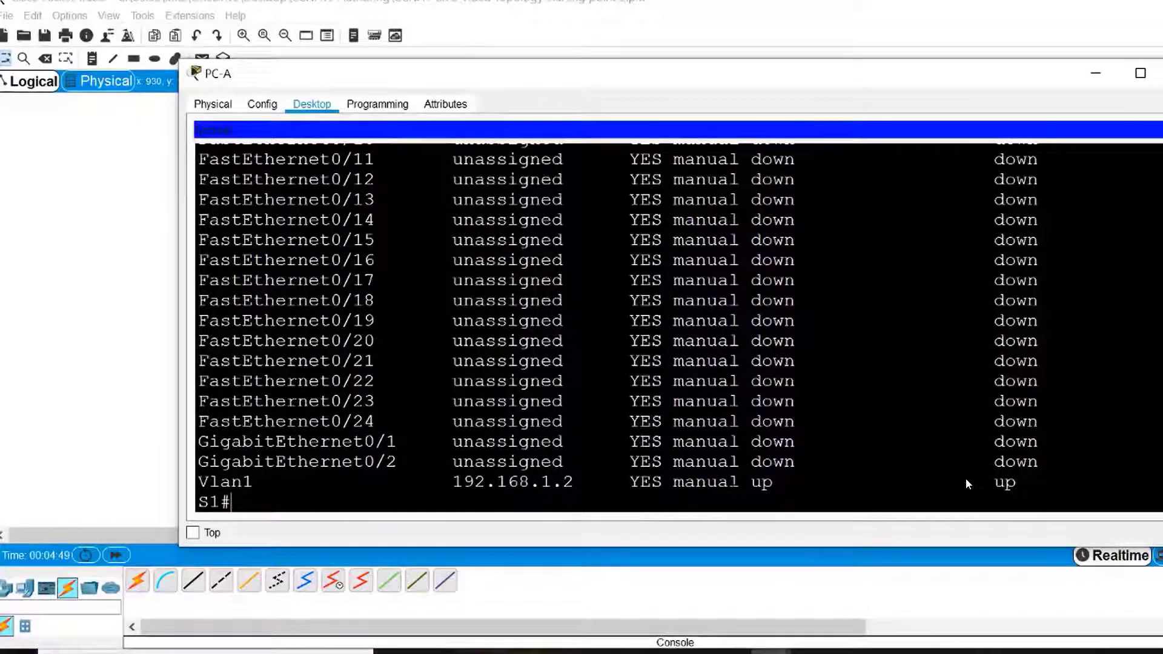
{"action": "left_click_drag", "start_coordinate": [752, 483], "coordinate": [1017, 483]}
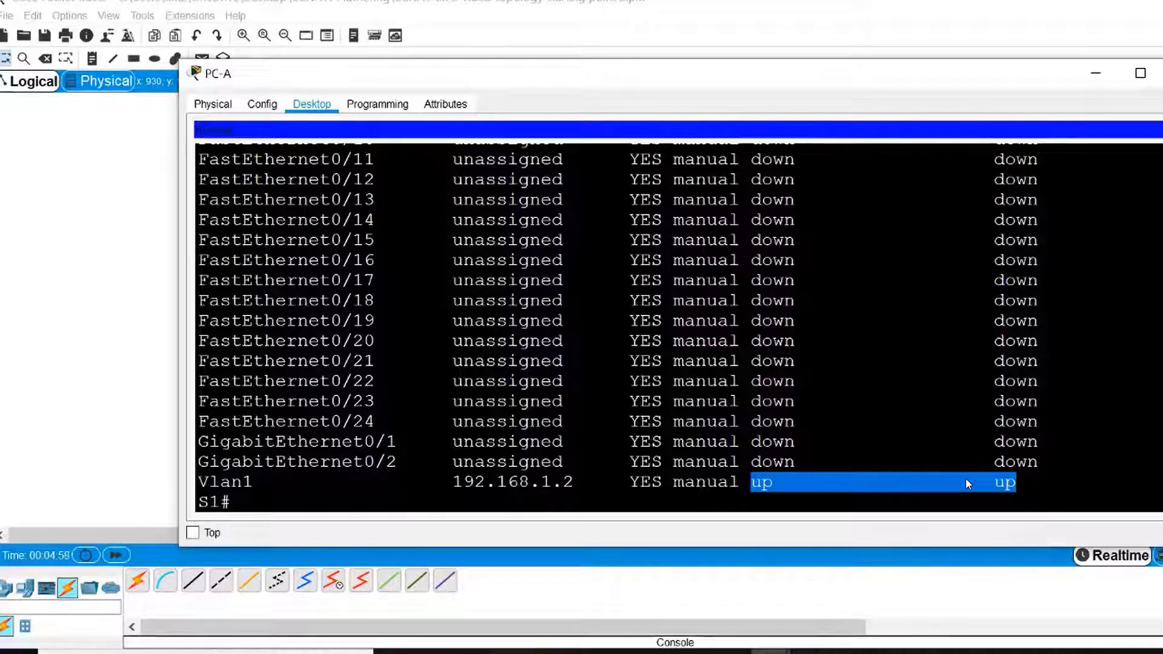
- Minimize PC-A's window and cable PC-B's RS 232 port to S2's Console port
{"action": "left_click", "coordinate": [1098, 76]}
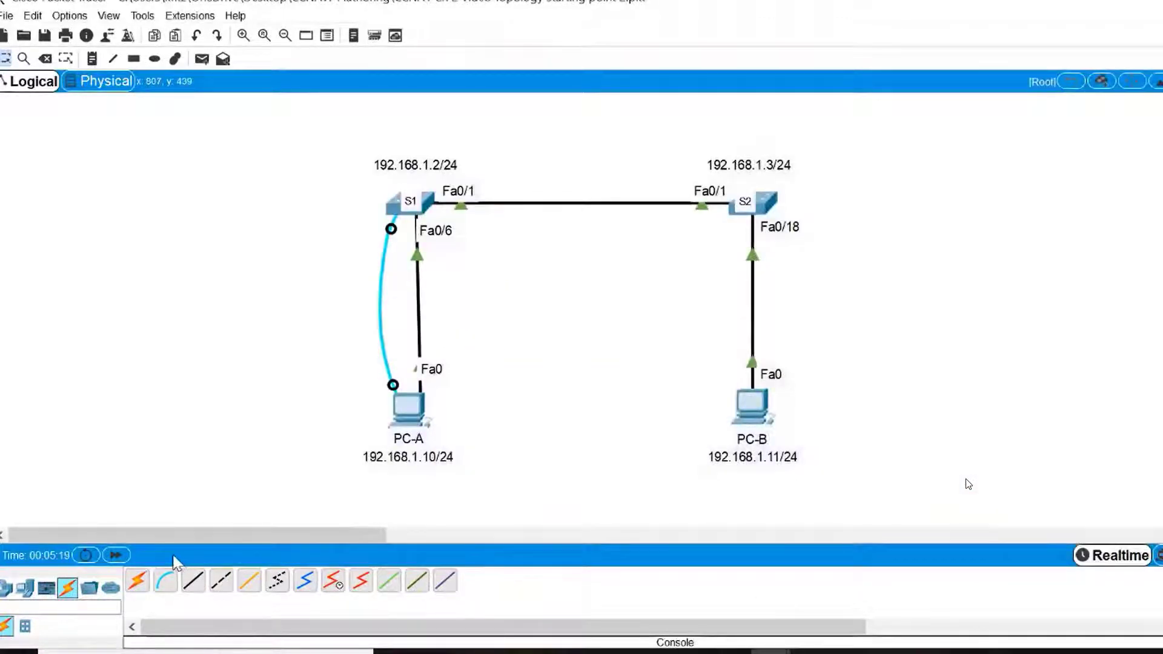
{"action": "left_click", "coordinate": [165, 581]}
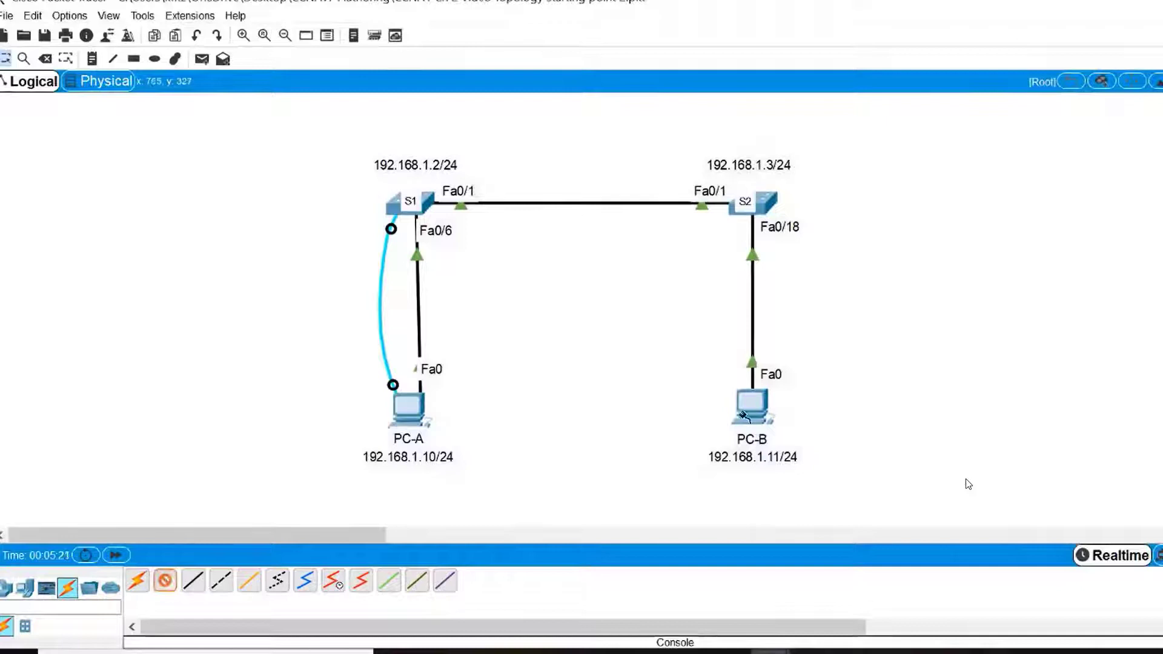
{"action": "left_click", "coordinate": [753, 403]}
{"action": "left_click", "coordinate": [768, 417]}
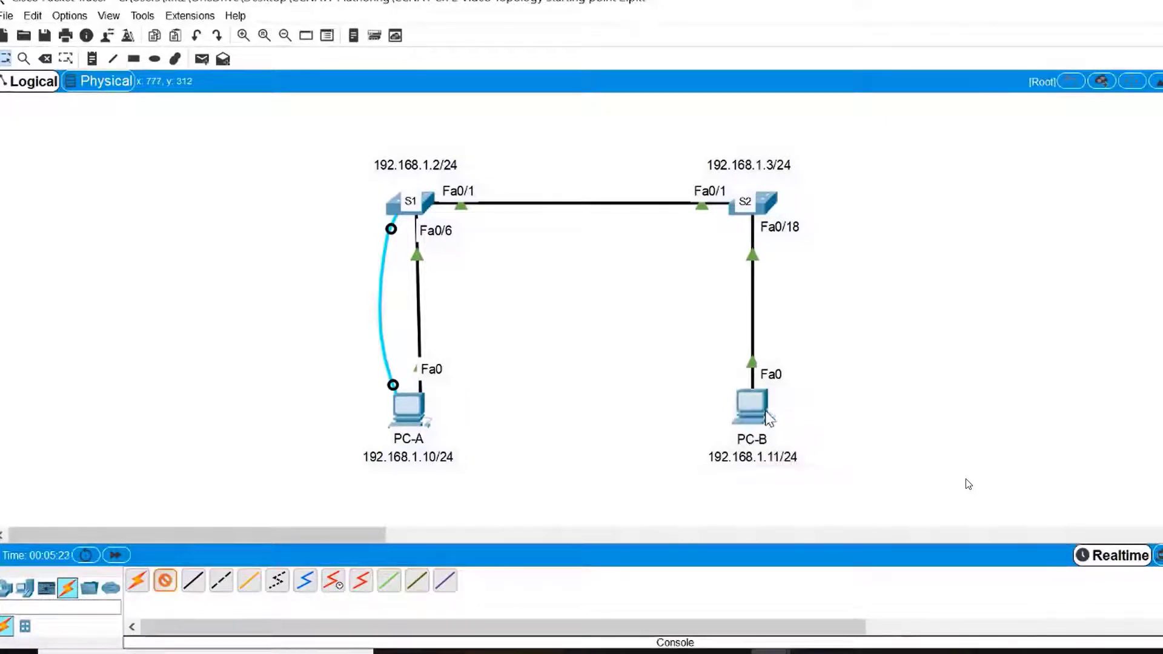
{"action": "left_click", "coordinate": [767, 206]}
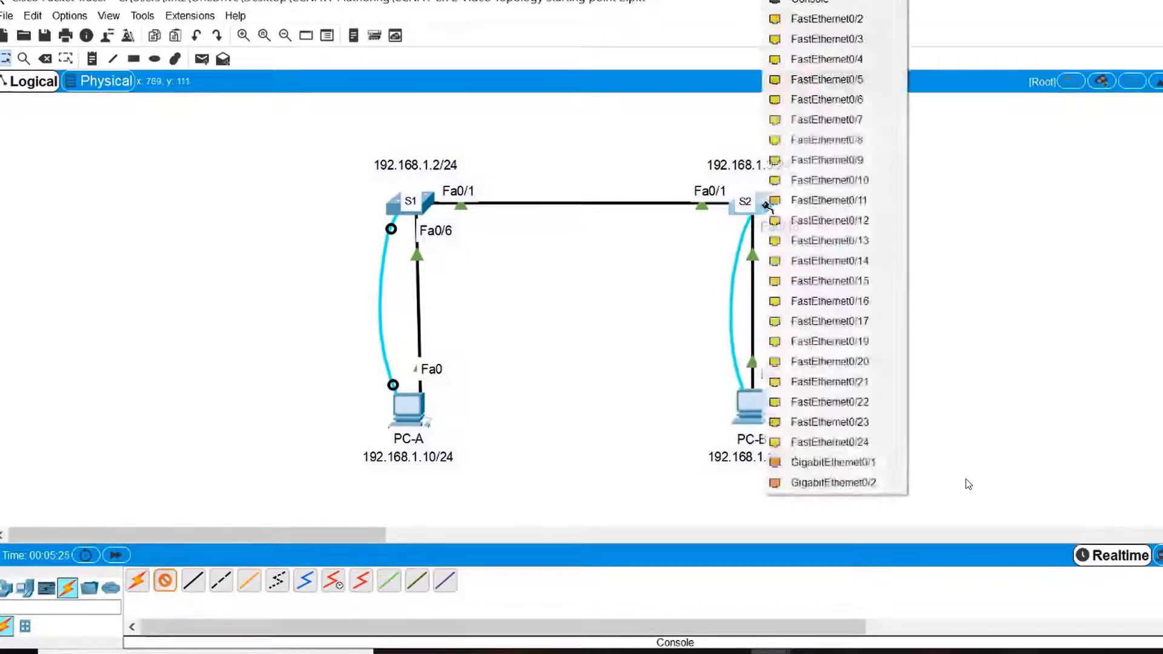
{"action": "left_click", "coordinate": [821, 4]}
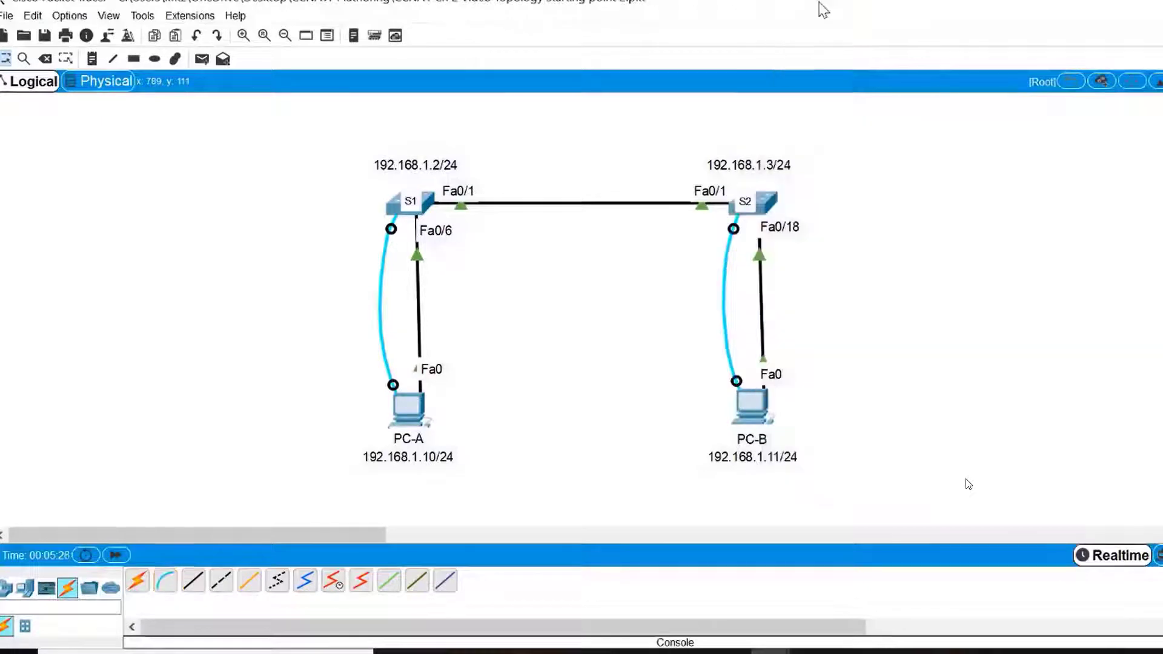
- Open PC-B's Desktop Terminal with default 9600 baud settings and widen the window
{"action": "left_click", "coordinate": [753, 402]}
{"action": "left_click", "coordinate": [478, 104]}
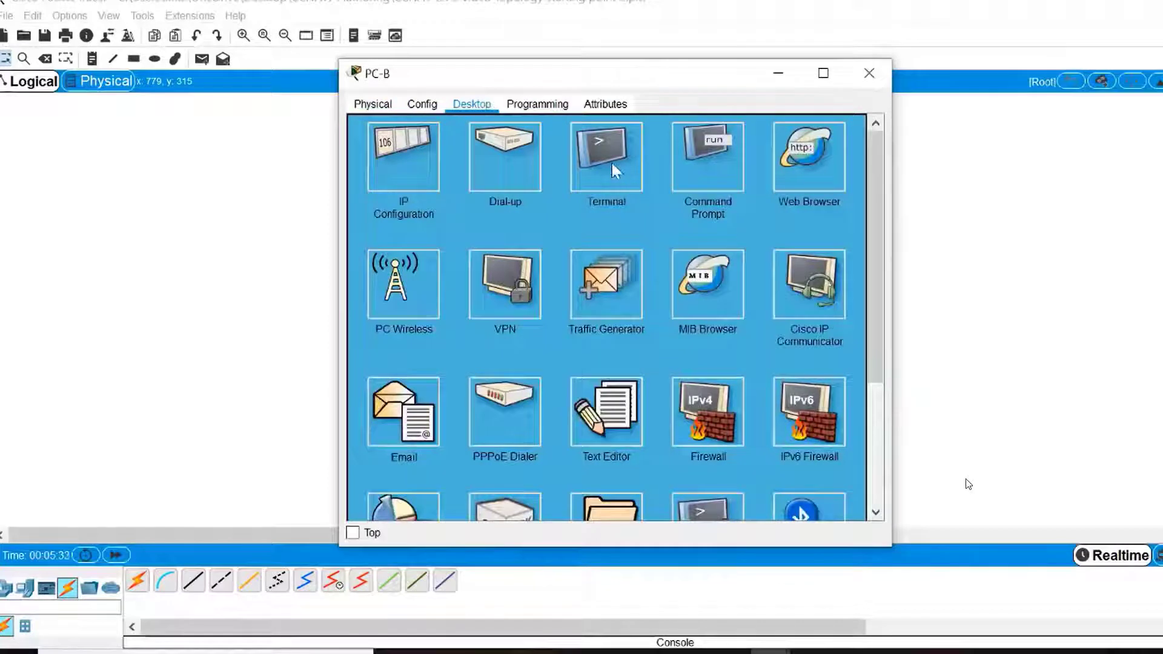
{"action": "left_click", "coordinate": [613, 171]}
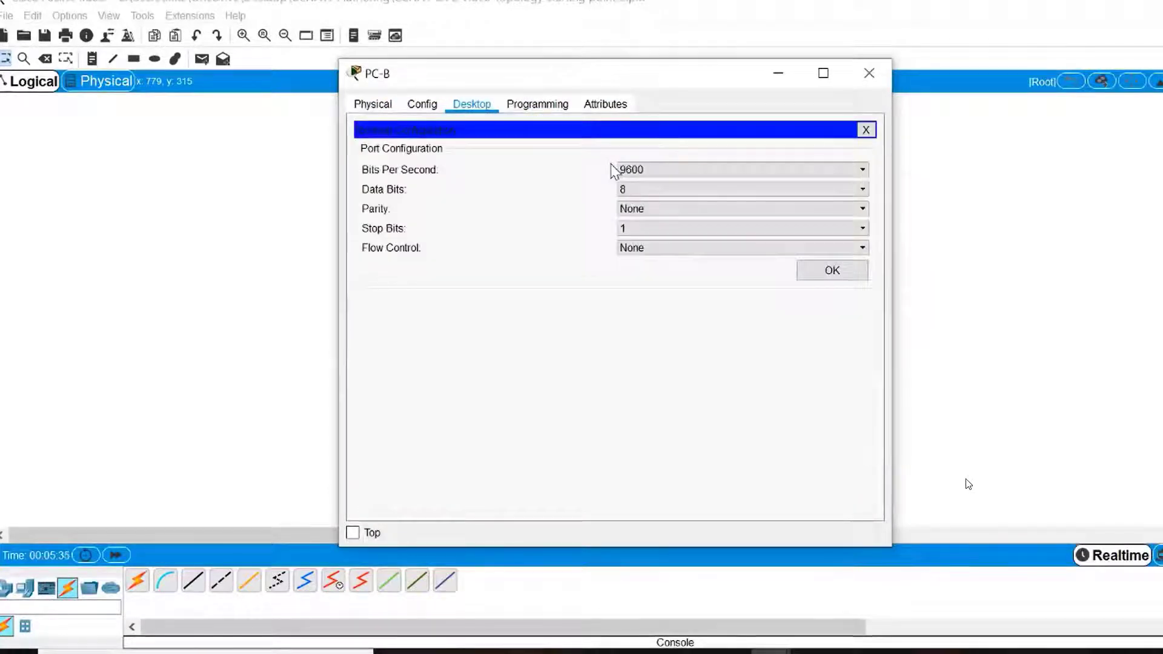
{"action": "left_click", "coordinate": [845, 276]}
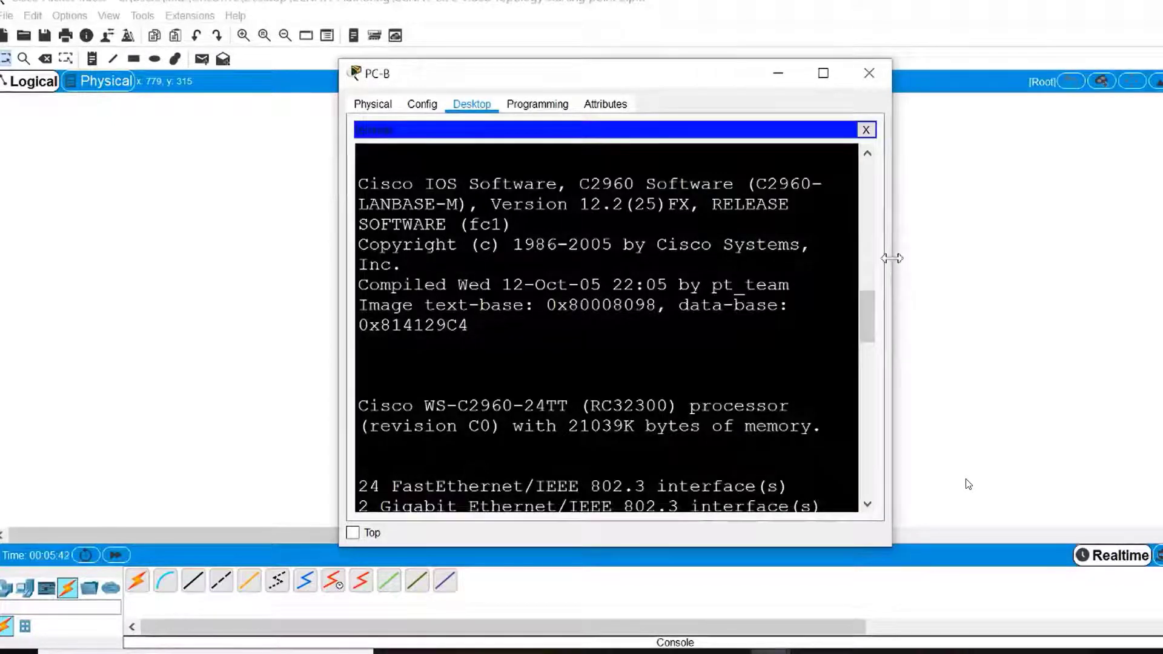
{"action": "left_click_drag", "start_coordinate": [893, 267], "coordinate": [1150, 283]}
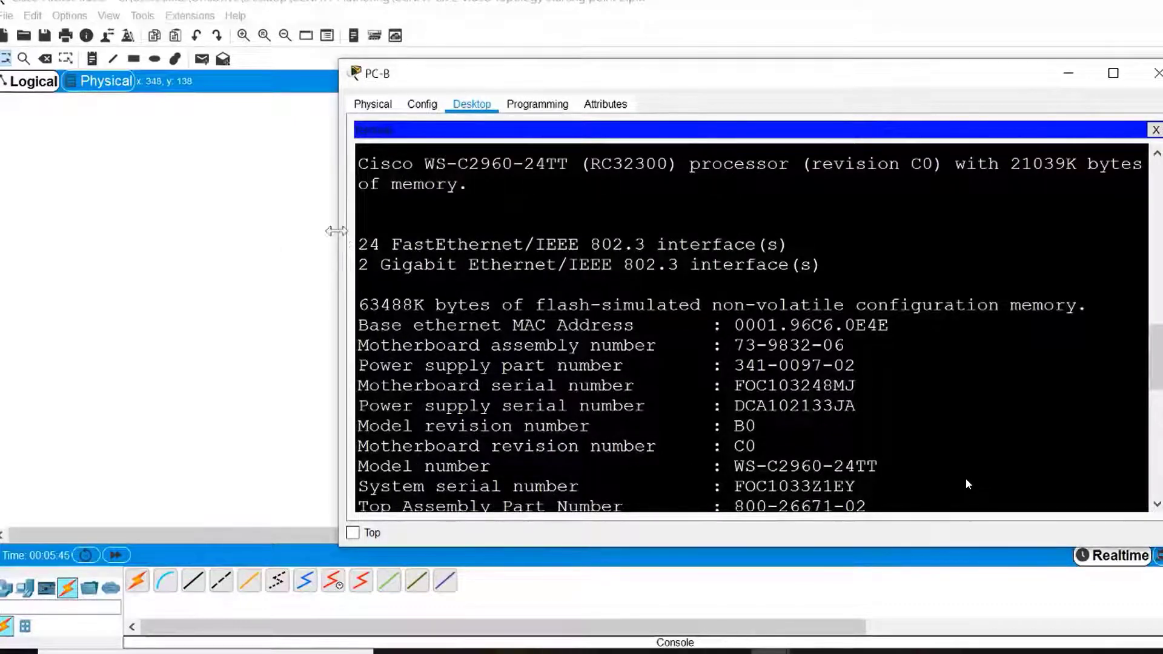
{"action": "left_click_drag", "start_coordinate": [341, 237], "coordinate": [65, 252]}
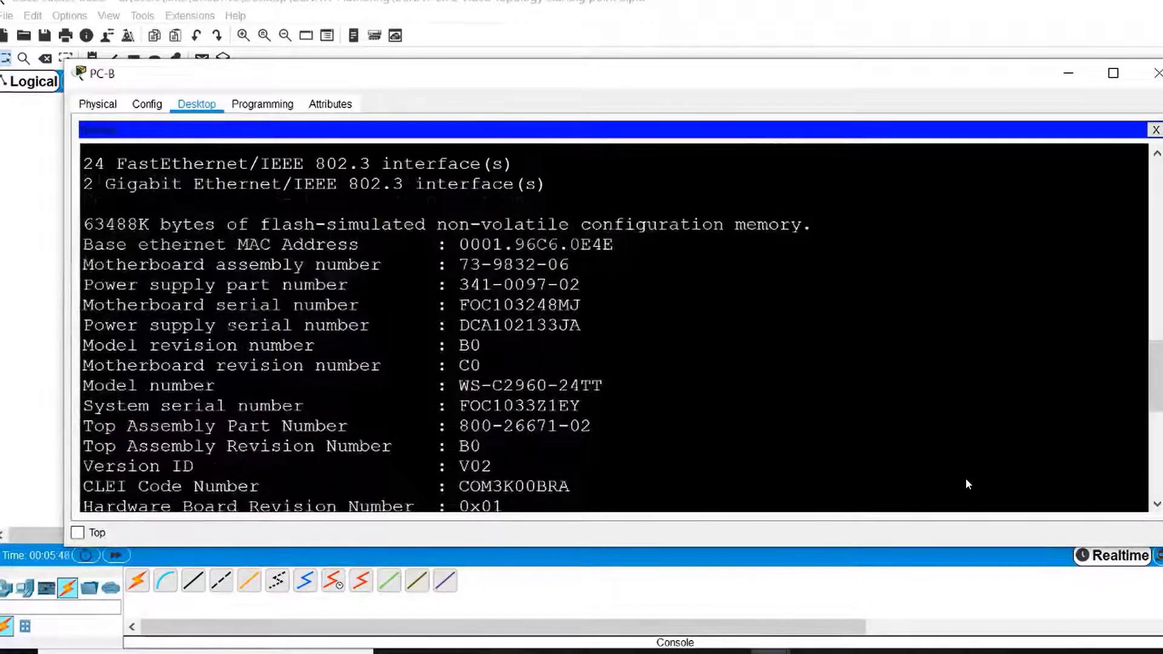
- Enter enable on S2, run show ip interface brief, and select the unassigned Vlan1 row
{"action": "type", "text": "enable"}
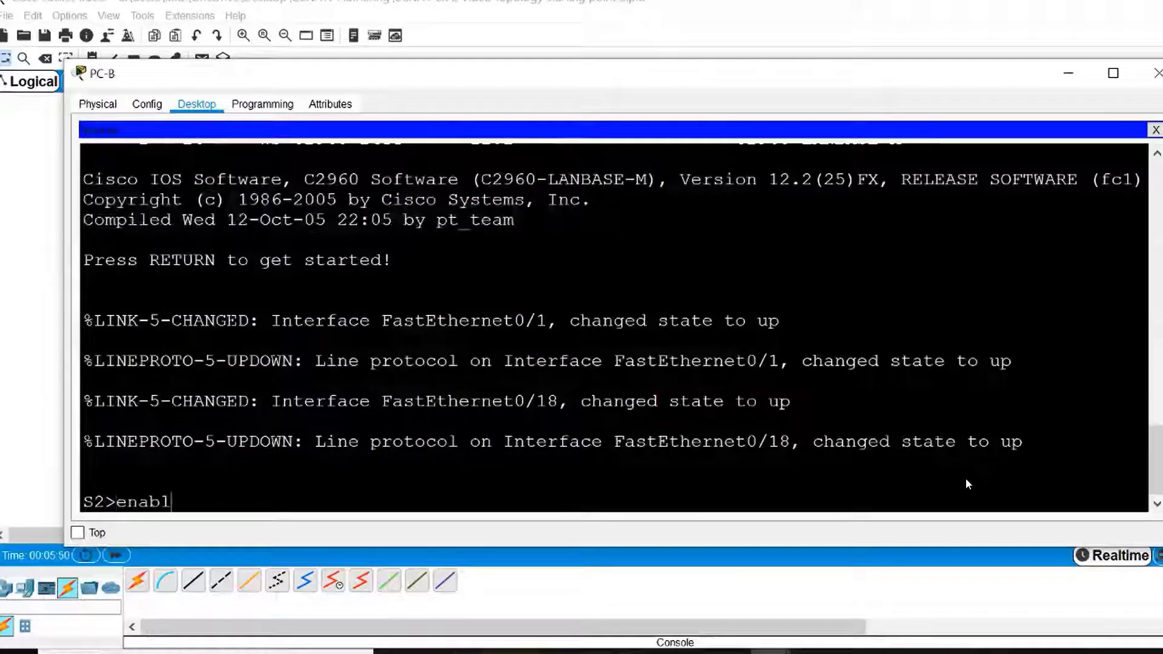
{"action": "key", "text": "Return"}
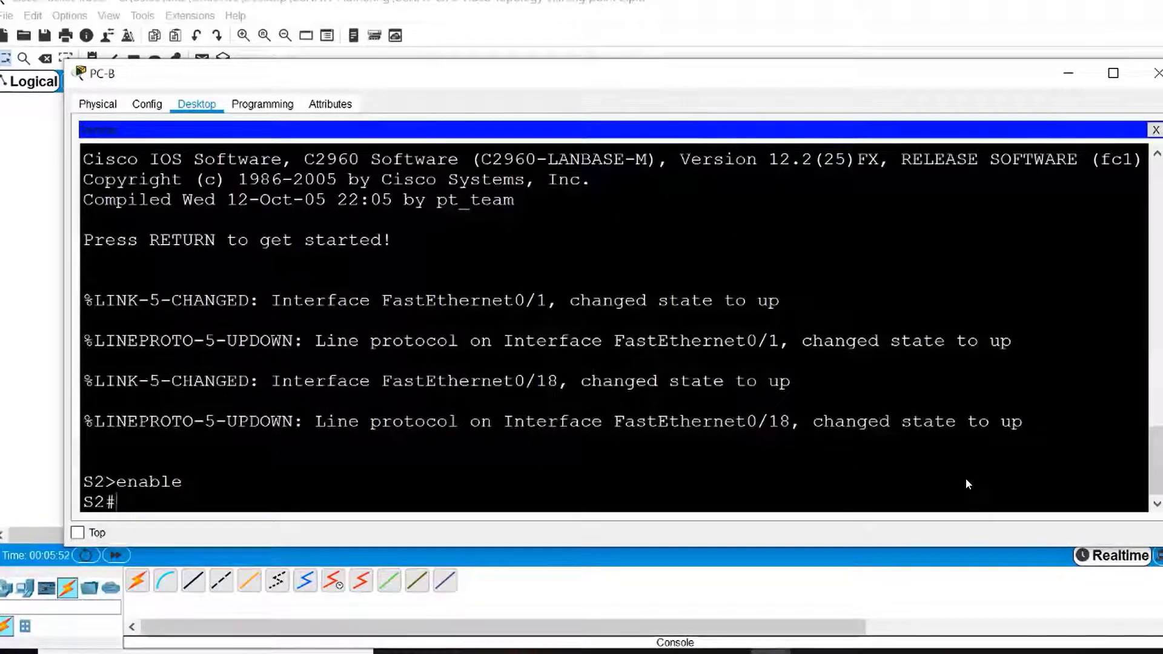
{"action": "type", "text": "sho"}
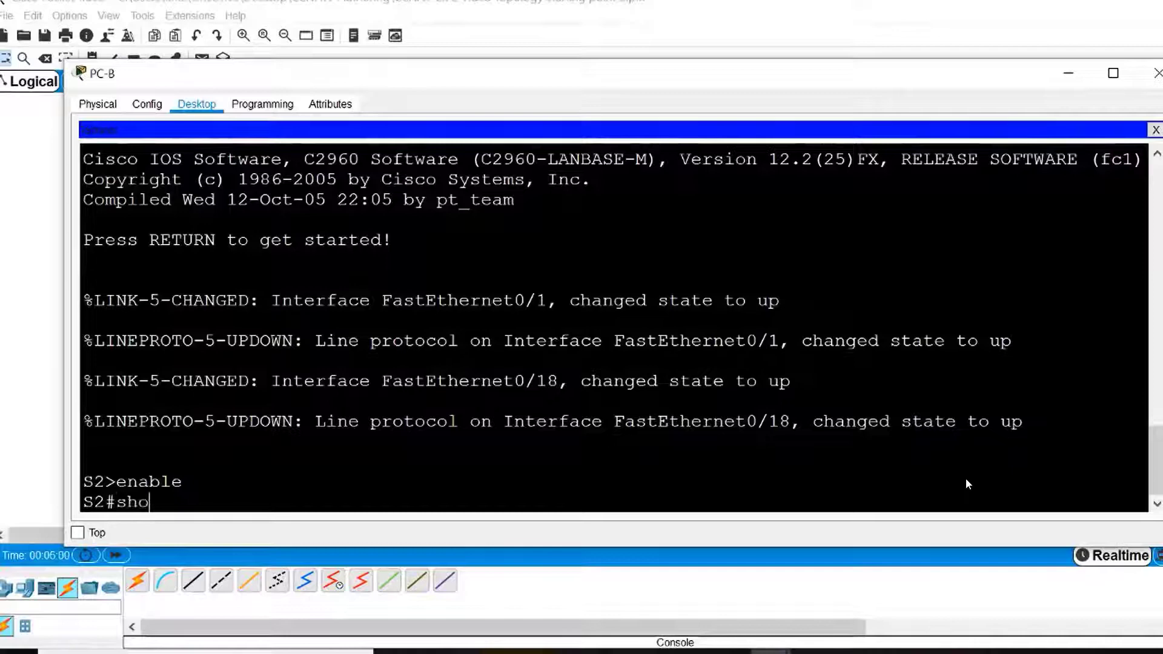
{"action": "type", "text": "w ip inte"}
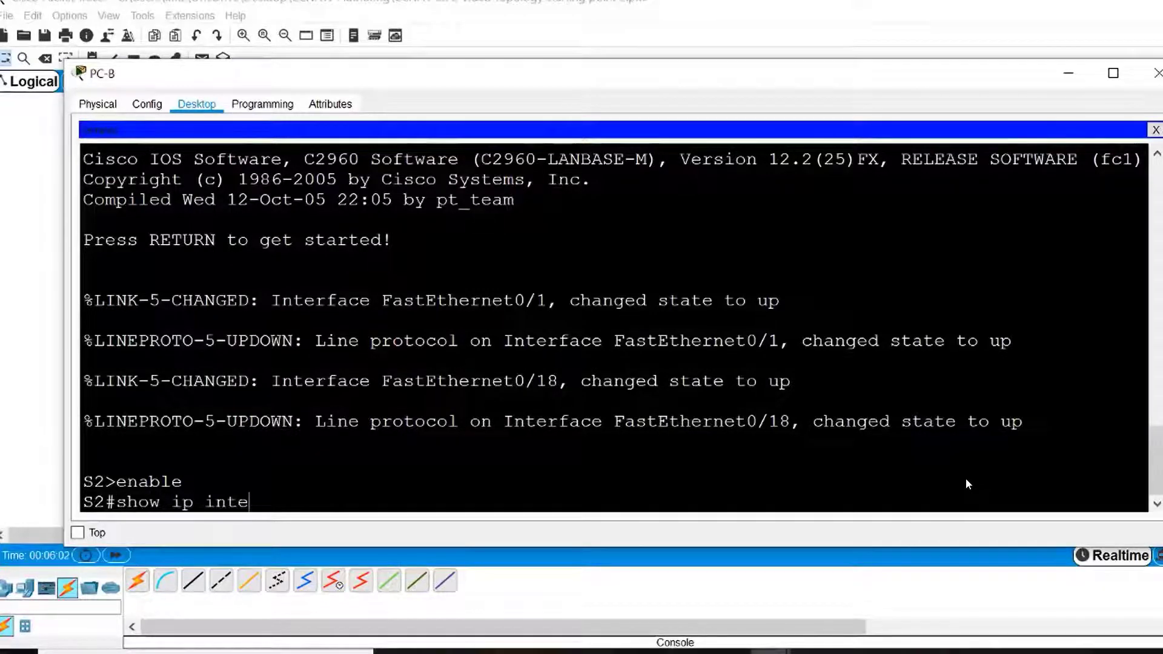
{"action": "type", "text": "rface brie"}
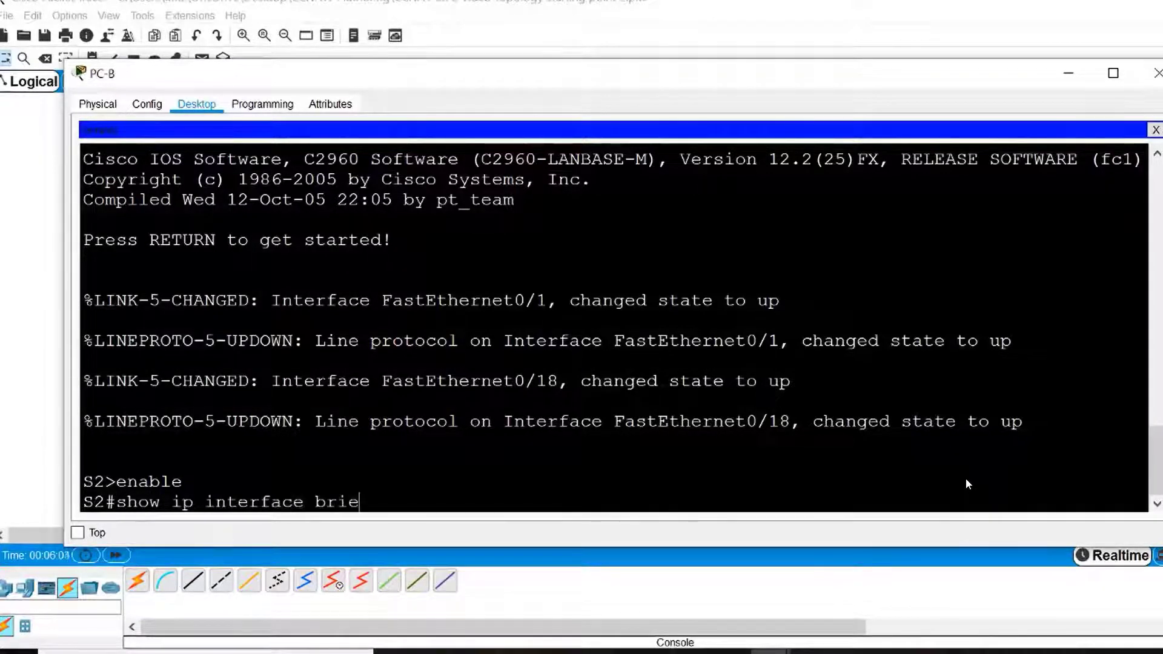
{"action": "type", "text": "f"}
{"action": "key", "text": "Return"}
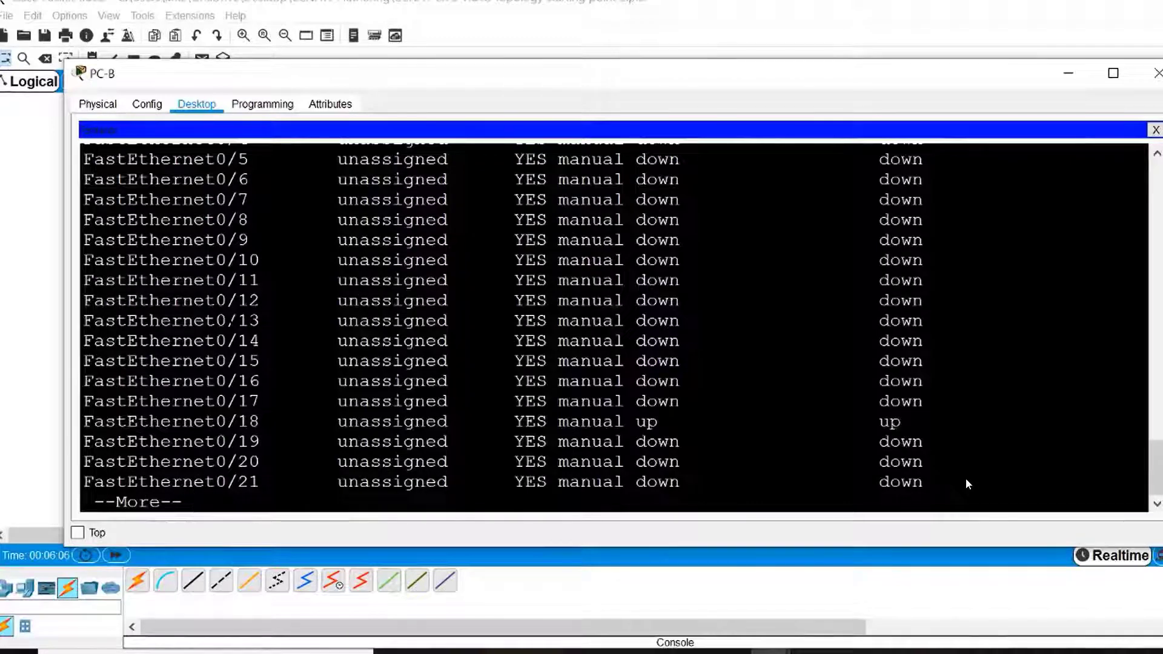
{"action": "key", "text": "space"}
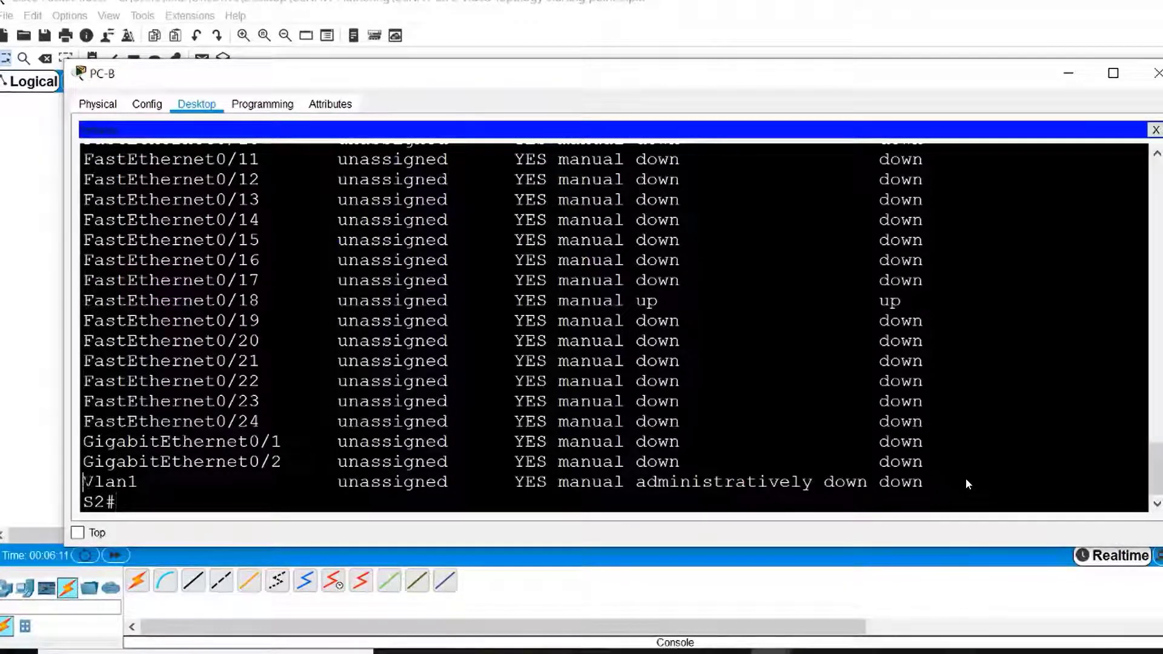
{"action": "left_click_drag", "start_coordinate": [83, 482], "coordinate": [139, 481]}
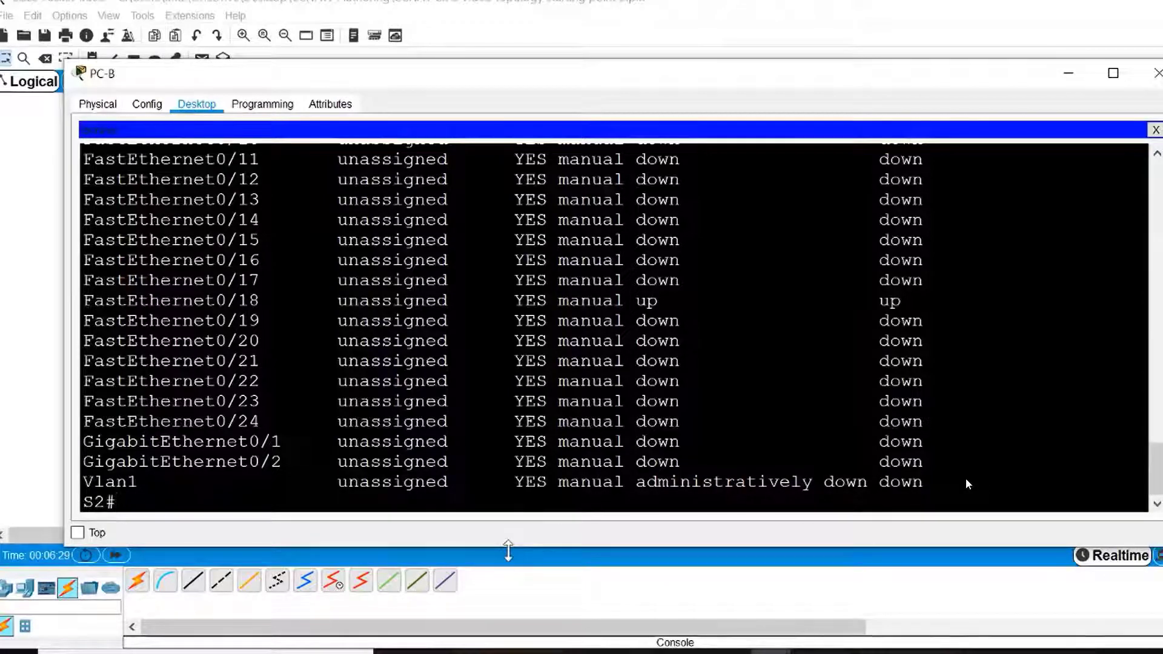
- Under interface vlan 1 on S2, set ip address 192.168.1.3 255.255.255.0 and no shutdown
{"action": "type", "text": "config ter"}
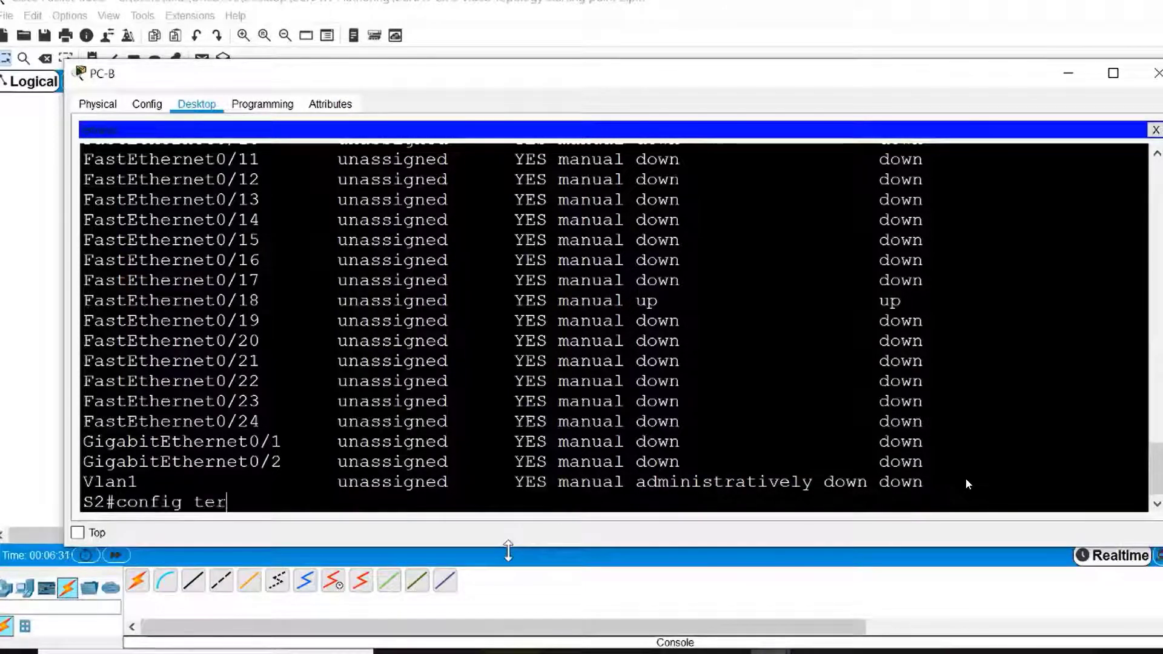
{"action": "type", "text": "minal"}
{"action": "key", "text": "Return"}
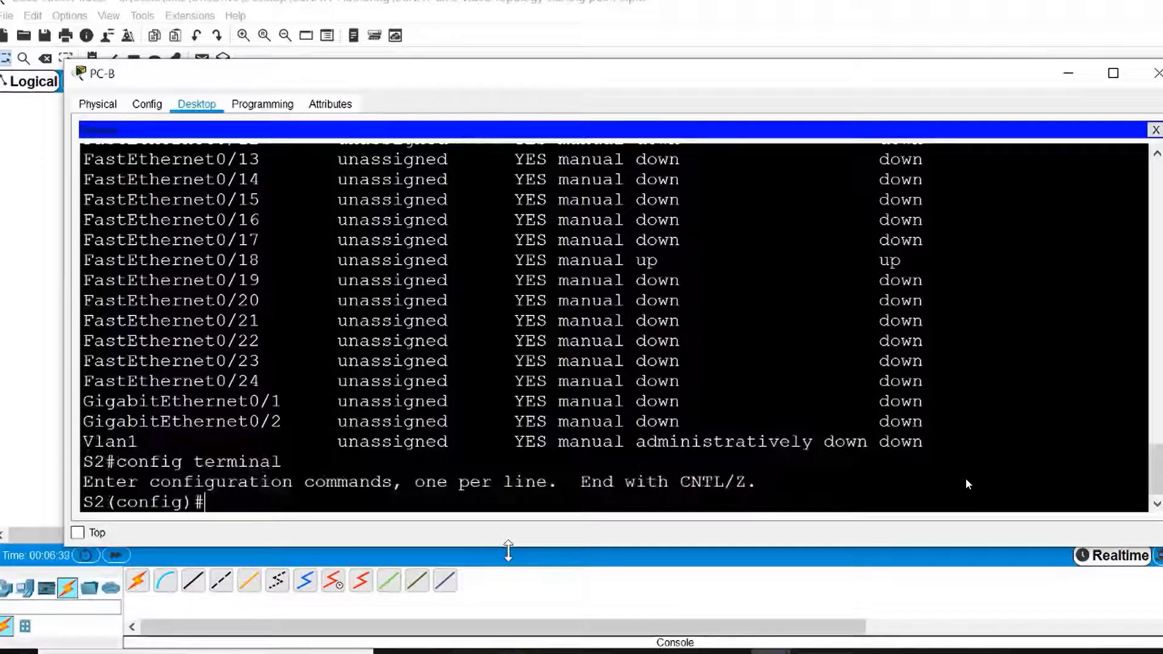
{"action": "type", "text": "interf"}
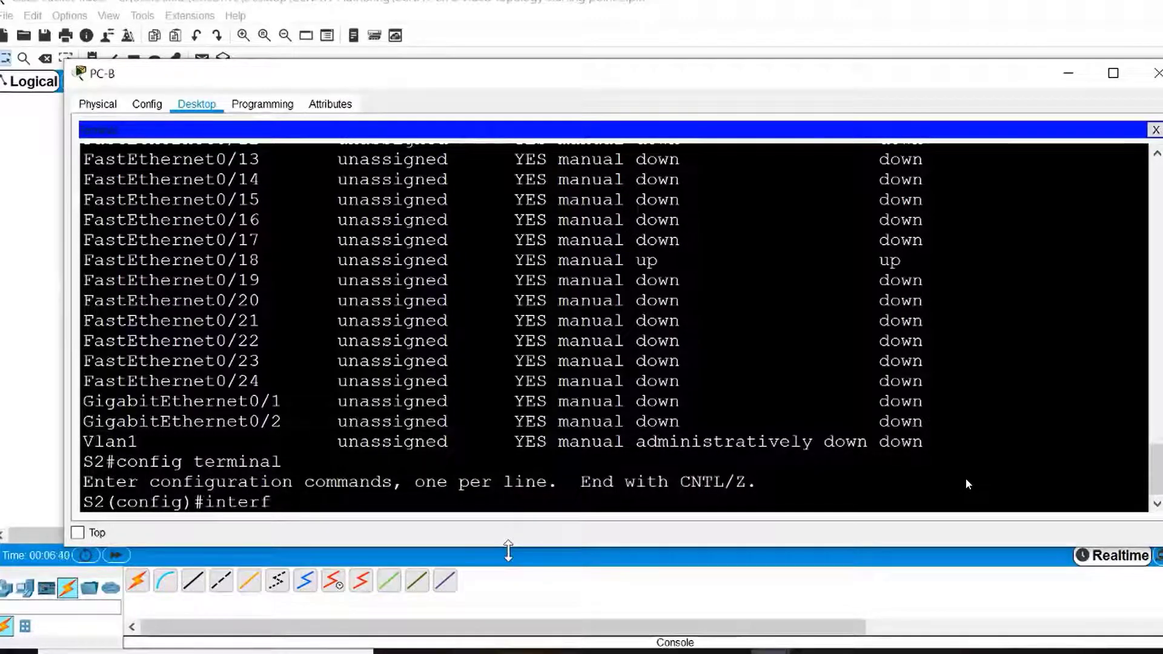
{"action": "type", "text": "ace vlan 1"}
{"action": "key", "text": "Return"}
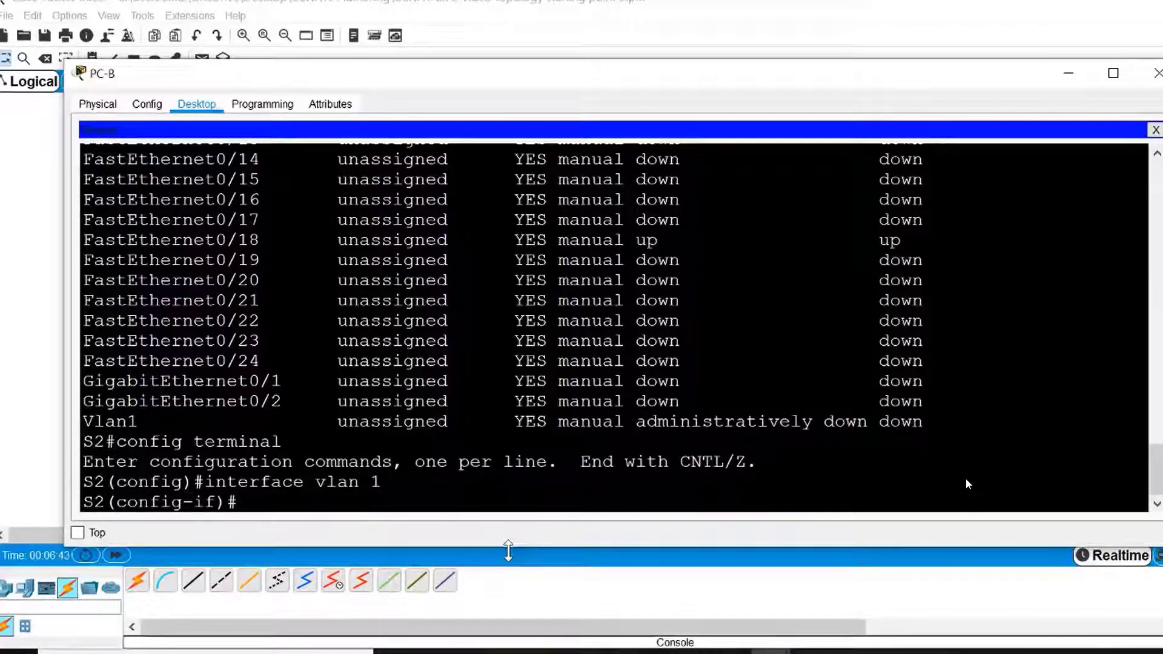
{"action": "type", "text": "i"}
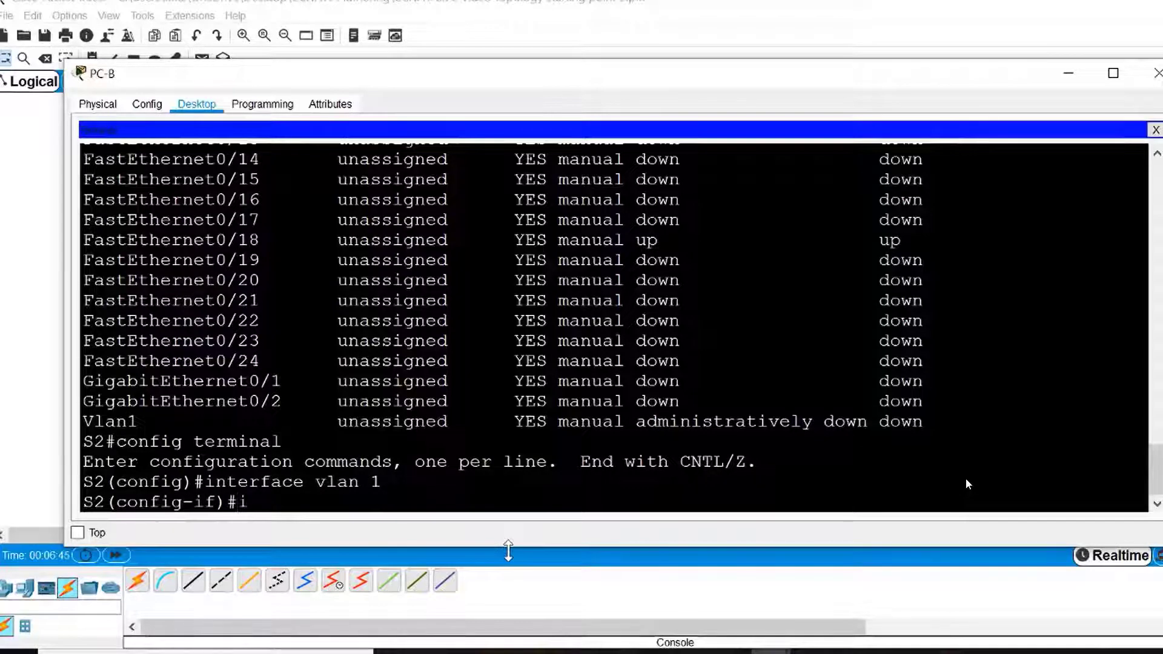
{"action": "type", "text": "p address"}
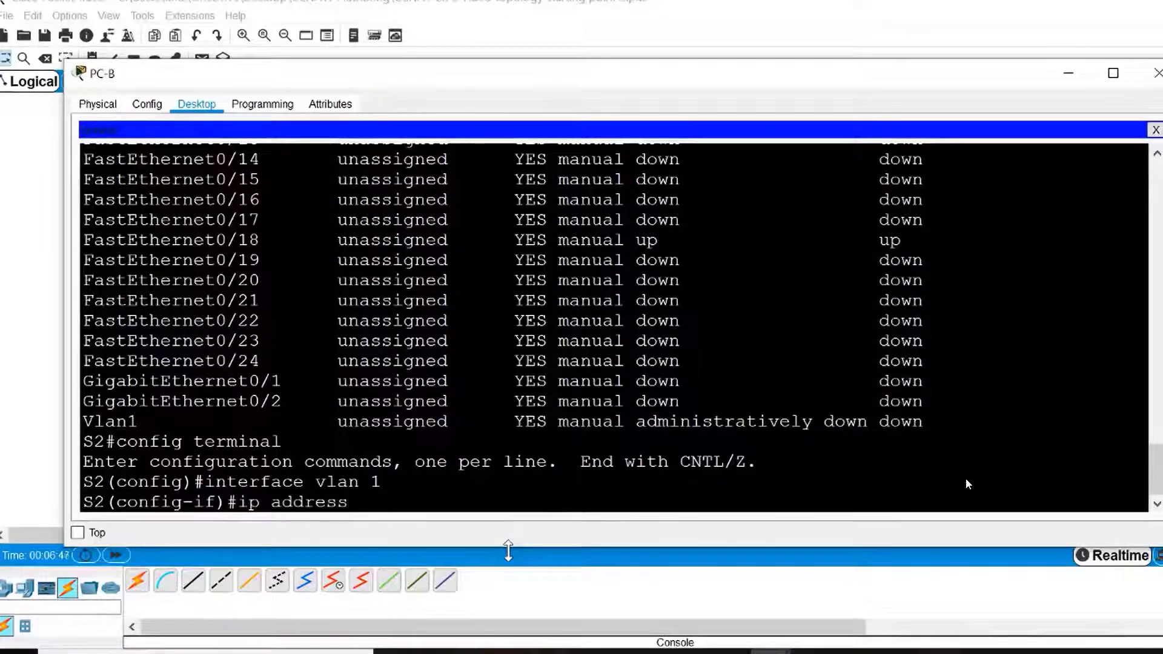
{"action": "type", "text": " 192."}
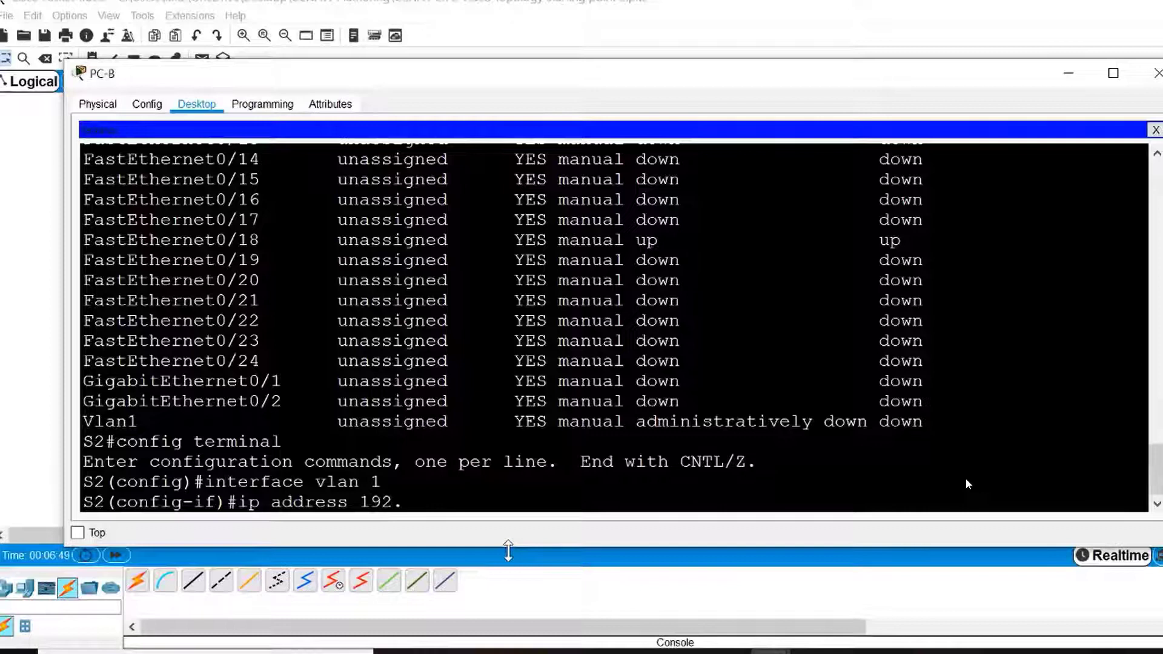
{"action": "type", "text": "1"}
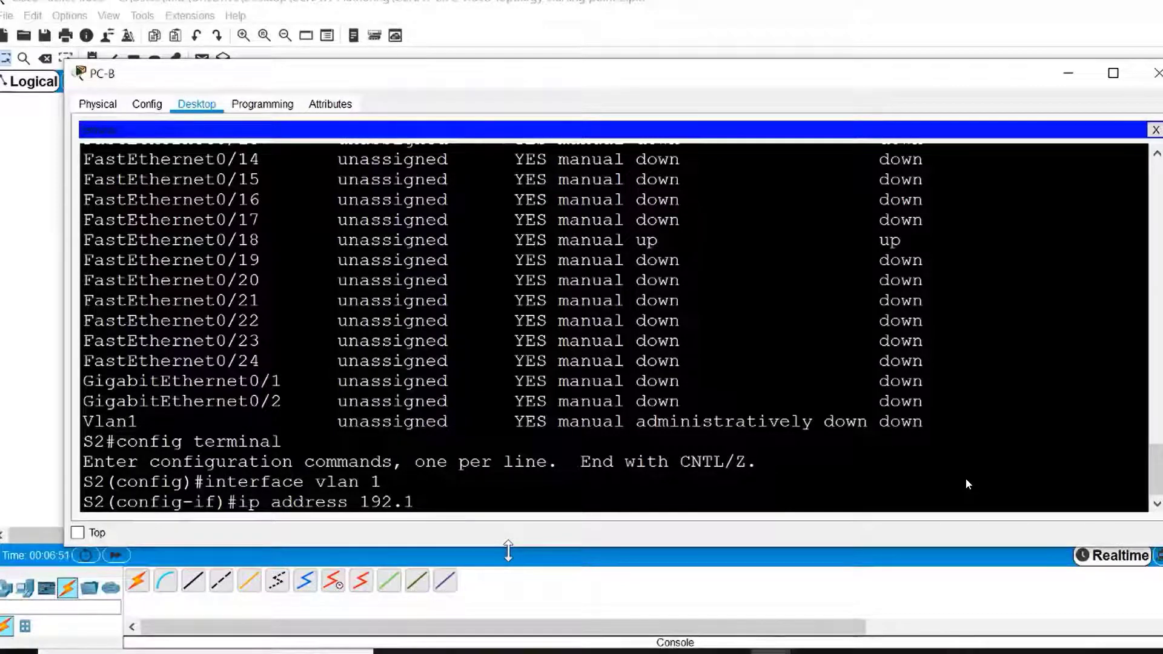
{"action": "type", "text": "68.1.3"}
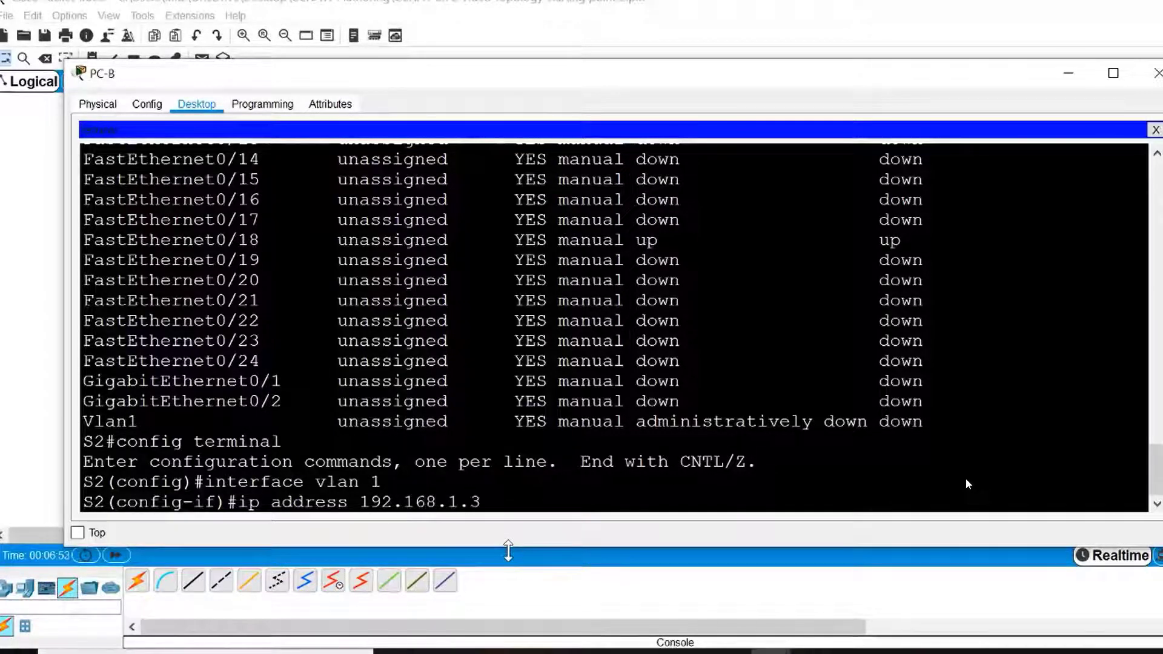
{"action": "type", "text": " 255.2"}
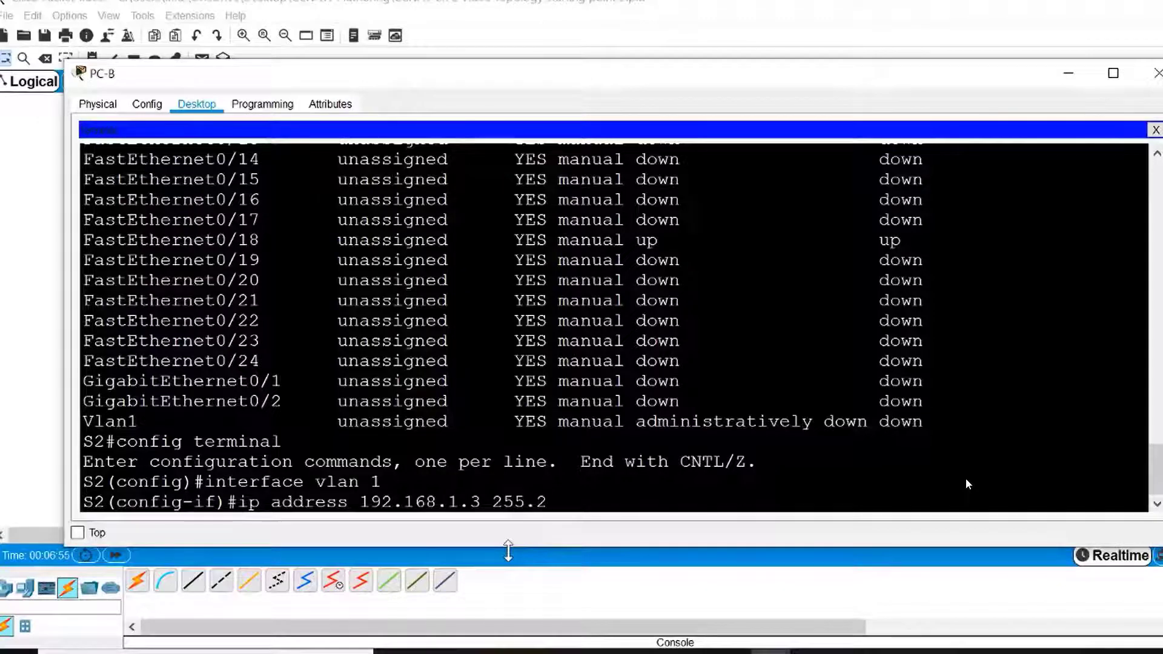
{"action": "type", "text": "55.255.0"}
{"action": "key", "text": "Return"}
{"action": "type", "text": "n"}
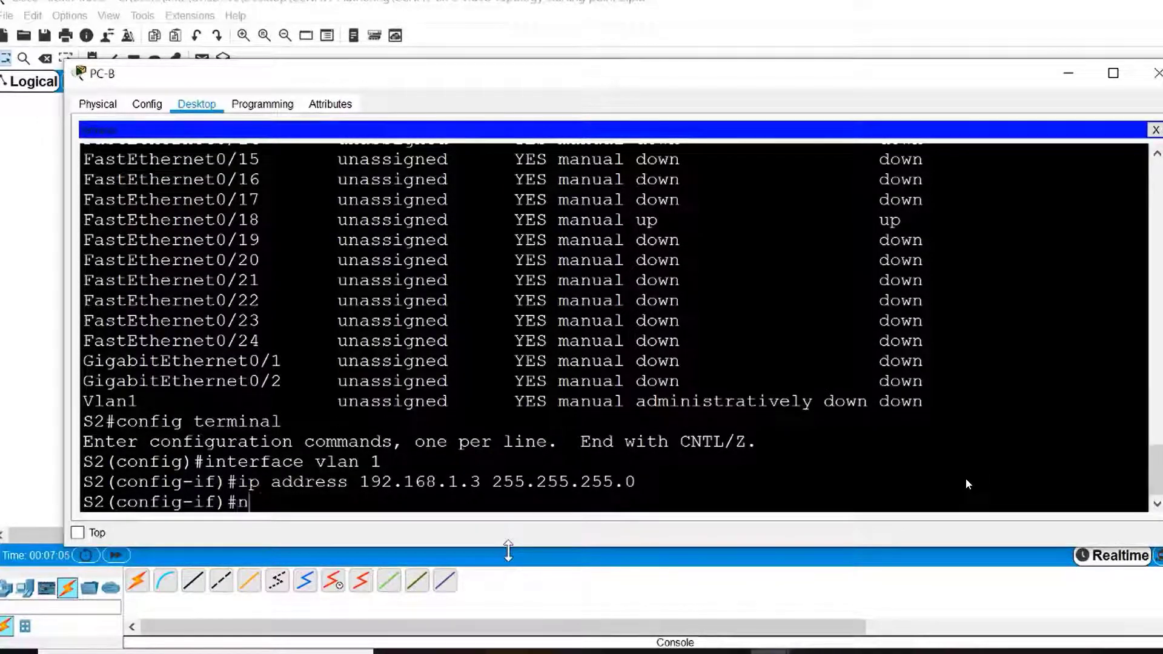
{"action": "type", "text": "o shutdown"}
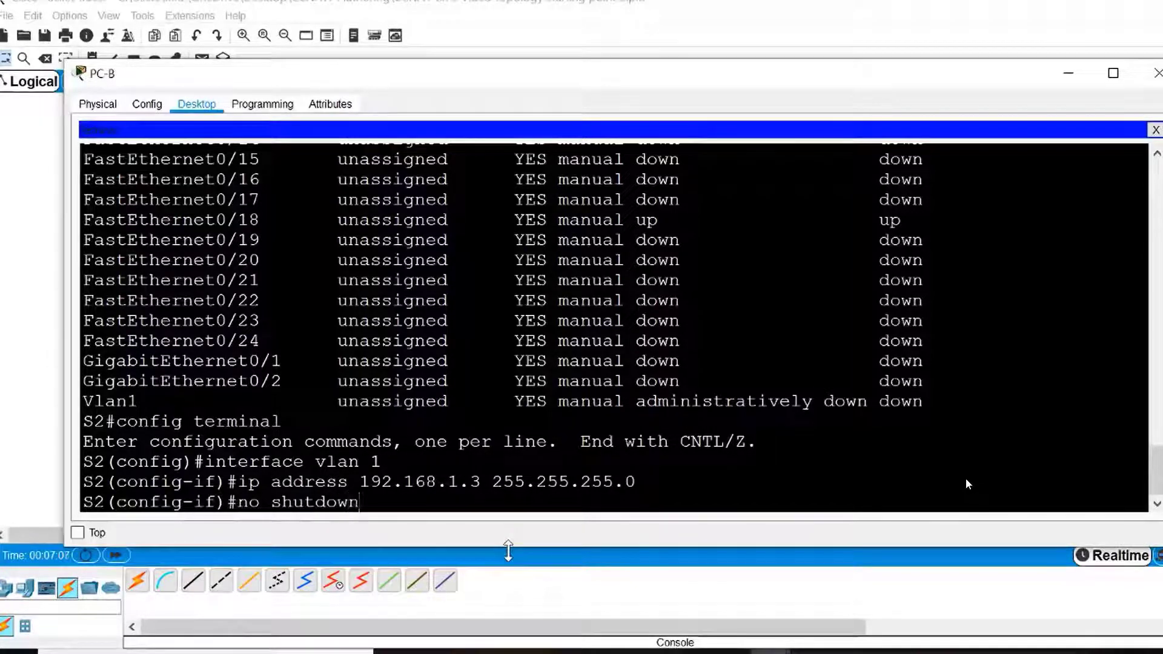
{"action": "key", "text": "Return"}
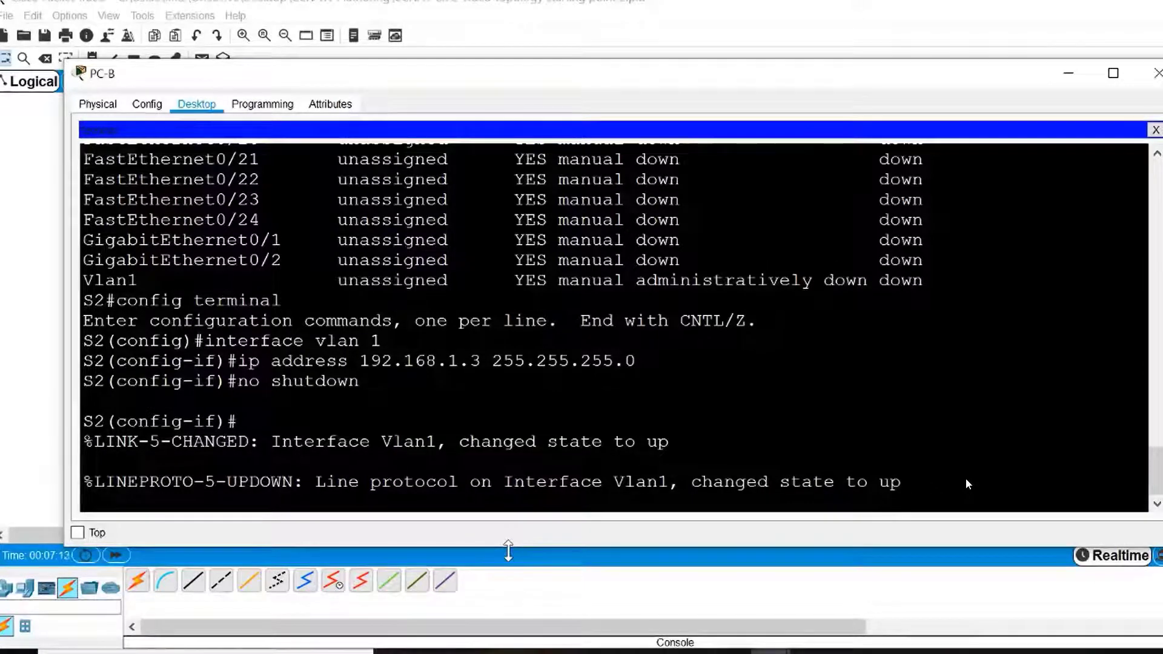
- Exit configuration mode with Ctrl+Z back to S2's privileged prompt
{"action": "key", "text": "Return"}
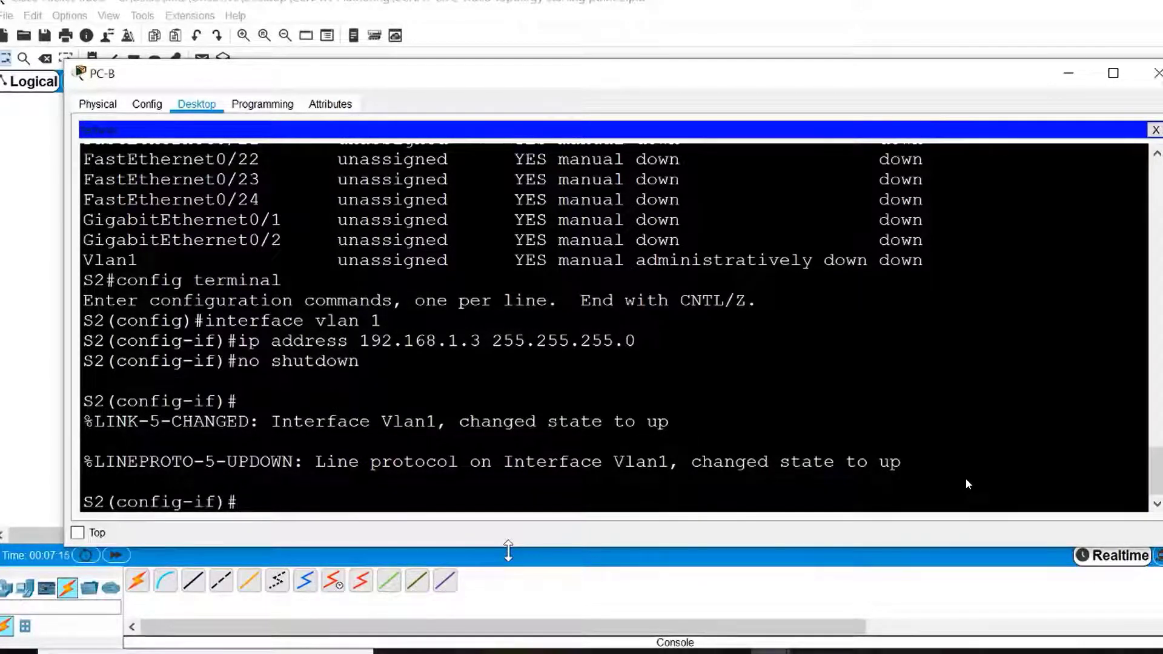
{"action": "key", "text": "ctrl+z"}
{"action": "key", "text": "Return"}
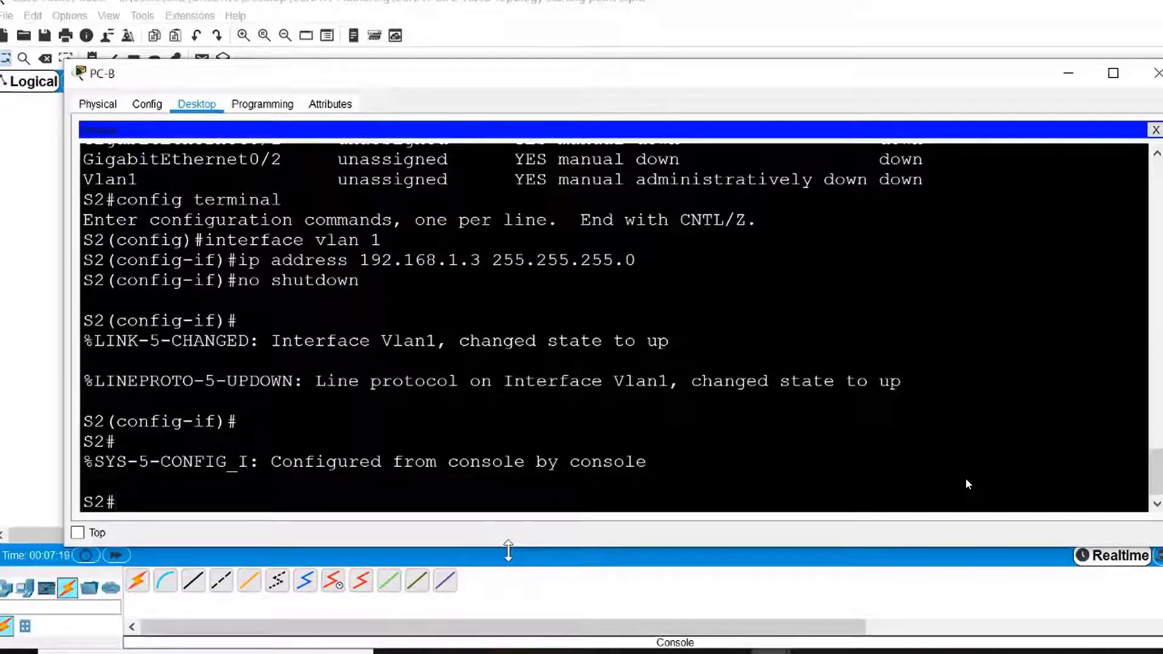
- Rerun show ip interface brief and highlight Vlan1's row and address 192.168.1.3
{"action": "key", "text": "Up"}
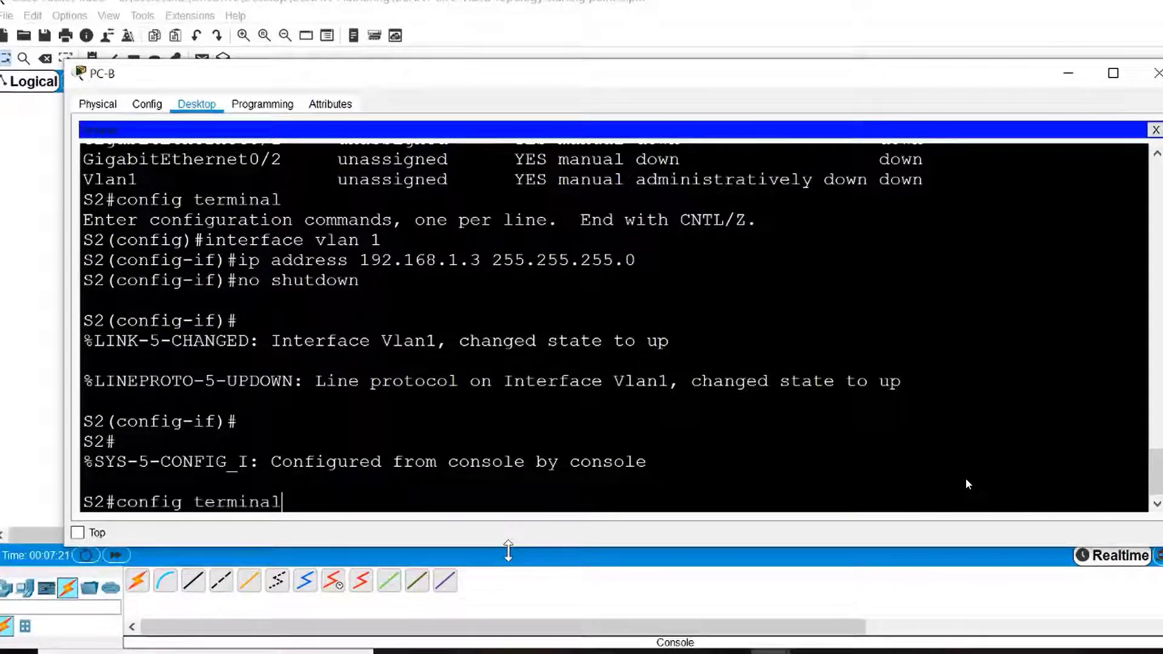
{"action": "key", "text": "Up"}
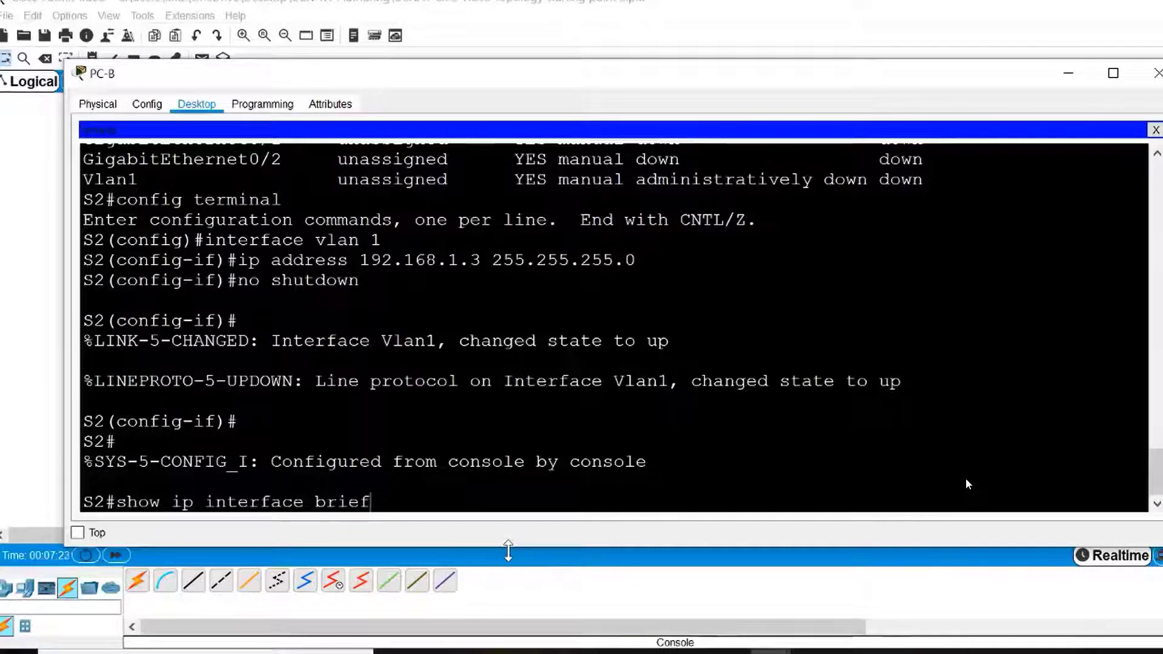
{"action": "key", "text": "Return"}
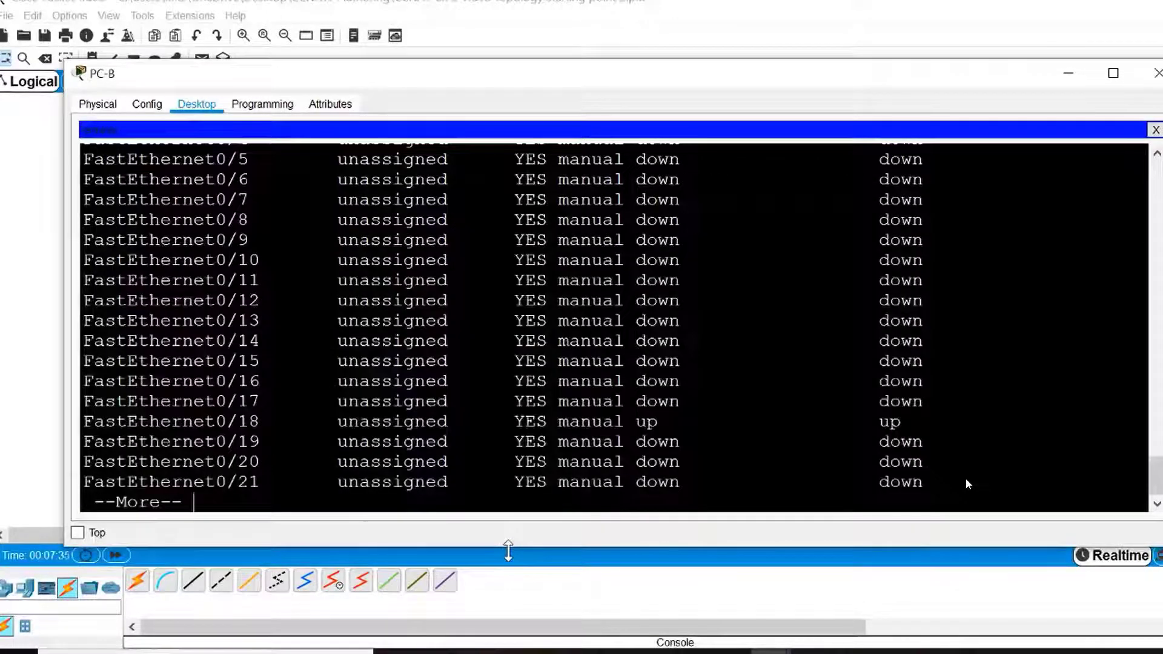
{"action": "key", "text": "space"}
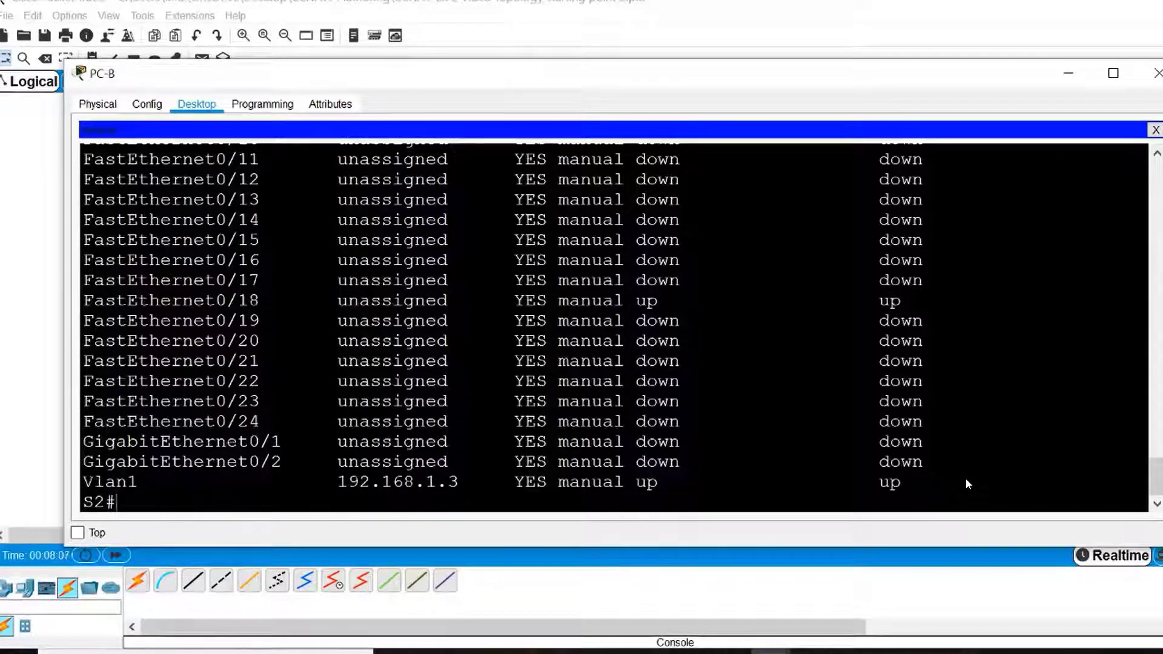
{"action": "left_click_drag", "start_coordinate": [83, 482], "coordinate": [140, 482]}
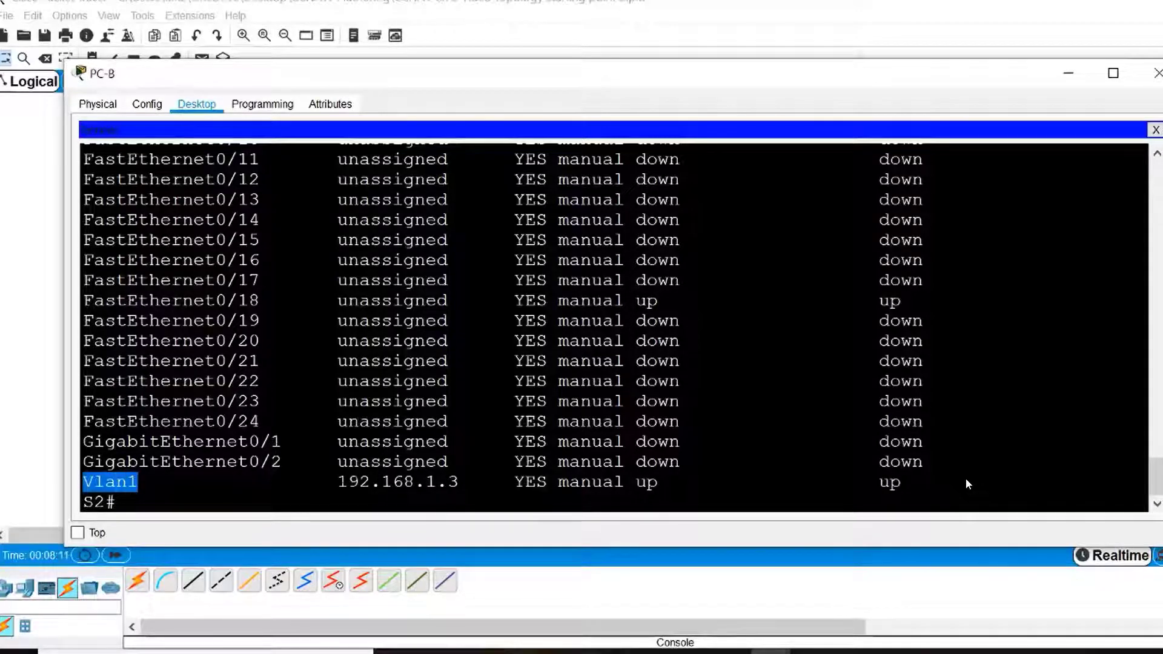
{"action": "left_click_drag", "start_coordinate": [338, 482], "coordinate": [458, 482]}
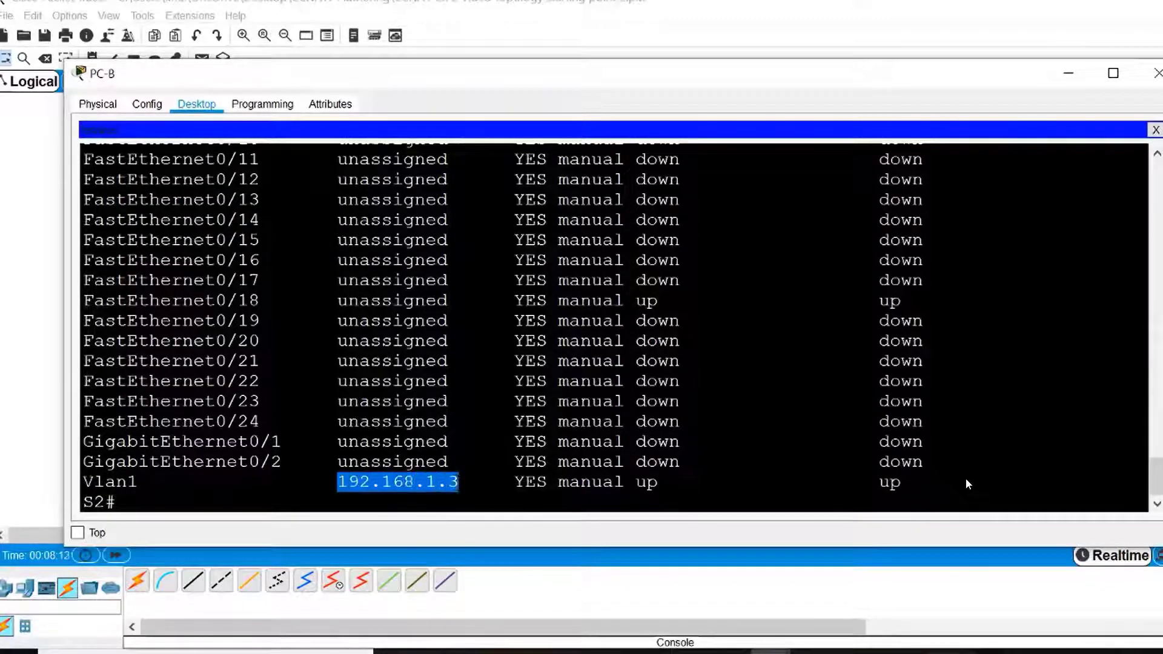